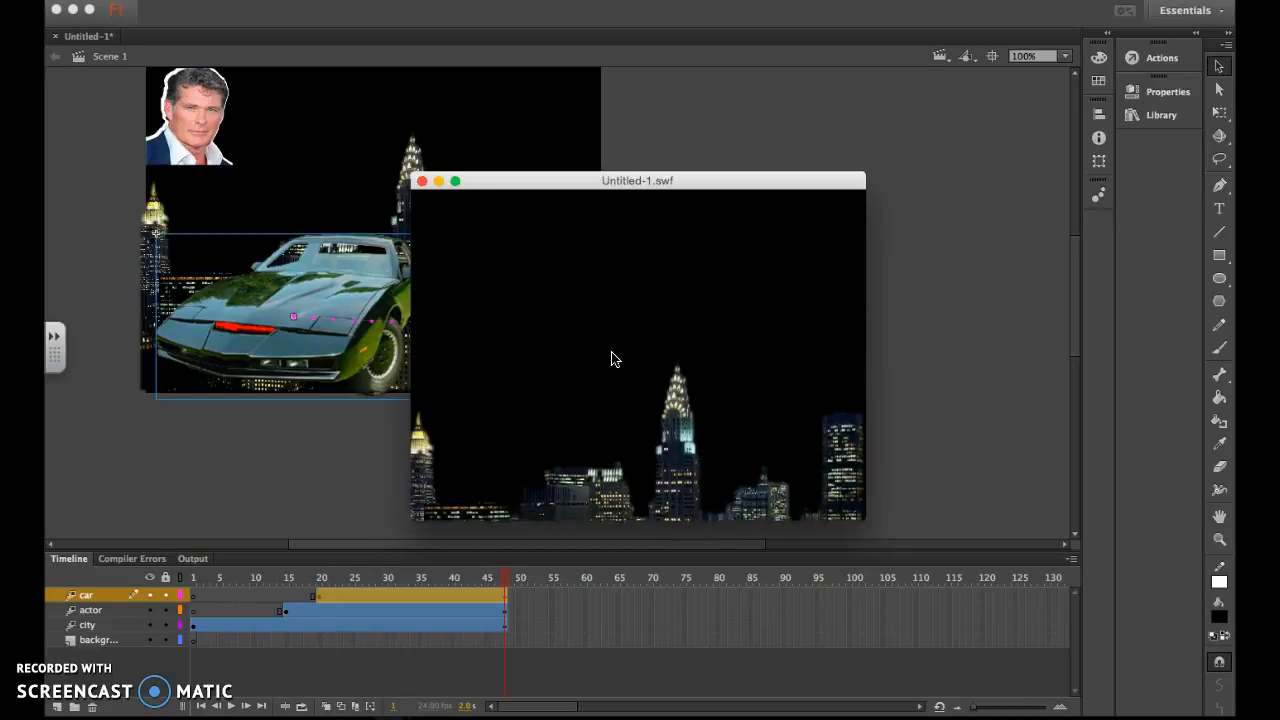
- Close the movie preview, move the car at frame 20 onto the stage's upper right edge, and bend its motion path into a curve
{"action": "left_click", "coordinate": [422, 181]}
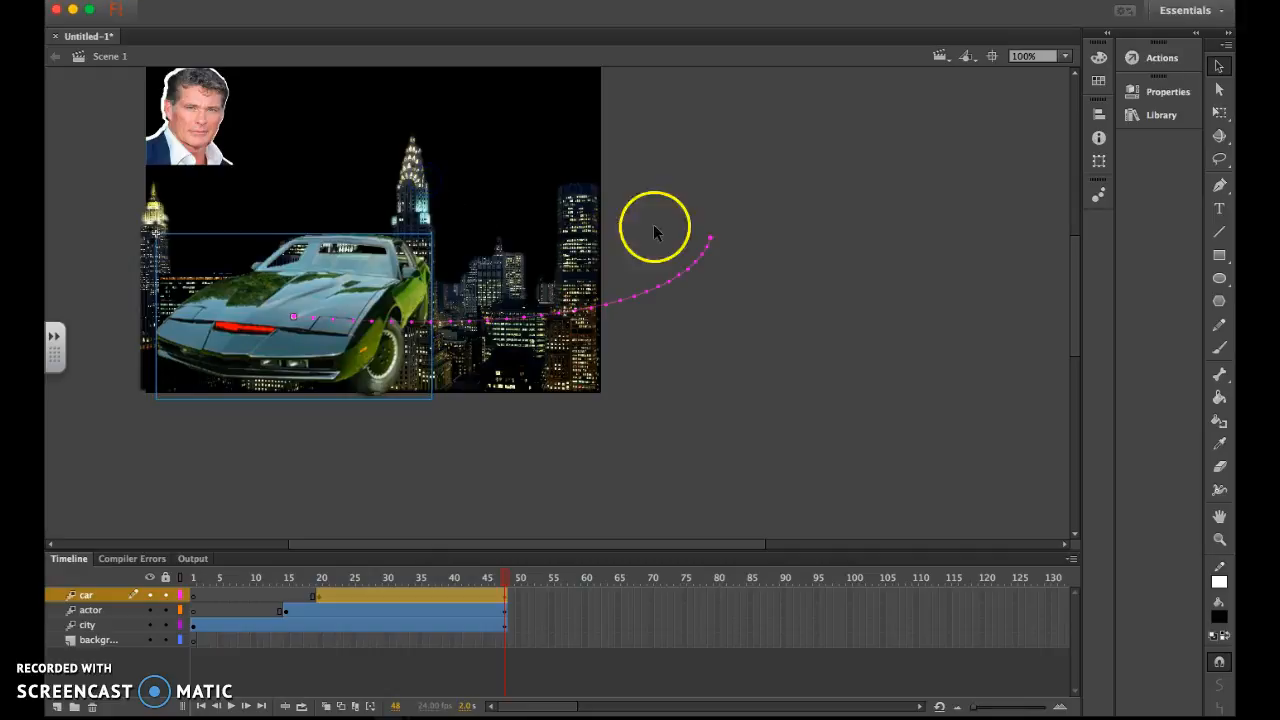
{"action": "left_click_drag", "start_coordinate": [505, 578], "coordinate": [321, 580]}
{"action": "left_click_drag", "start_coordinate": [743, 251], "coordinate": [601, 163]}
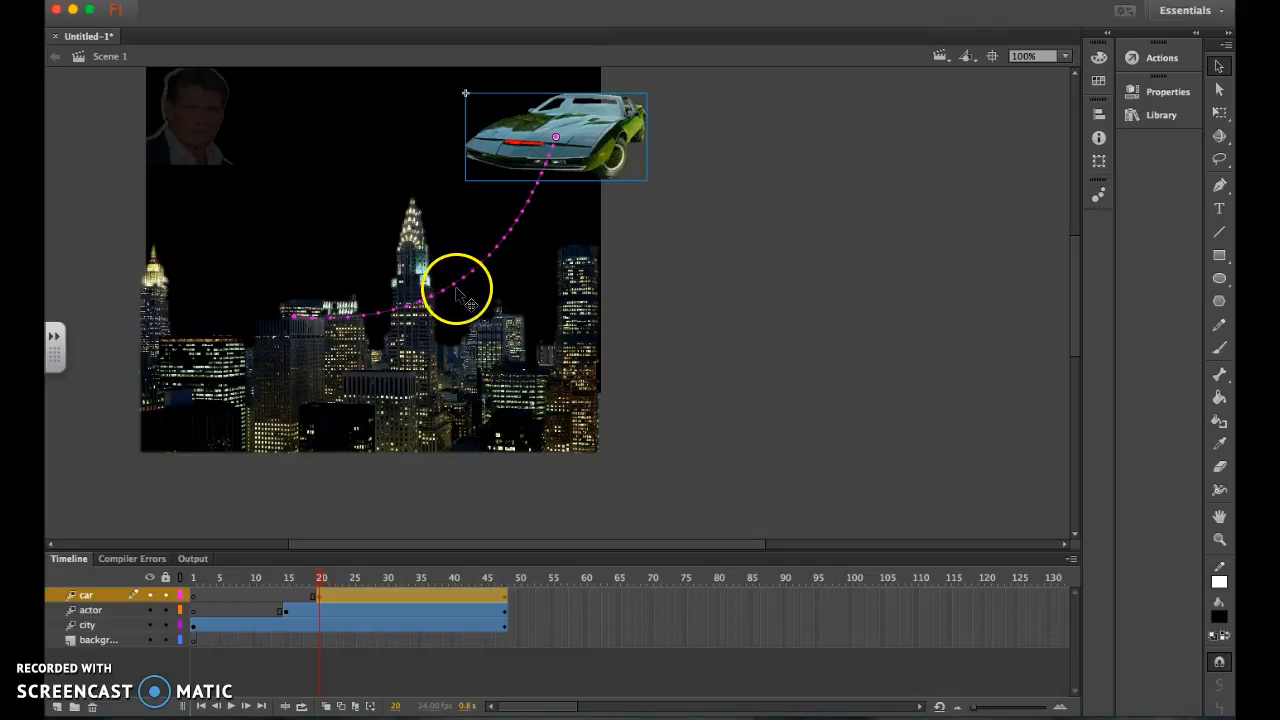
{"action": "left_click_drag", "start_coordinate": [452, 290], "coordinate": [490, 285]}
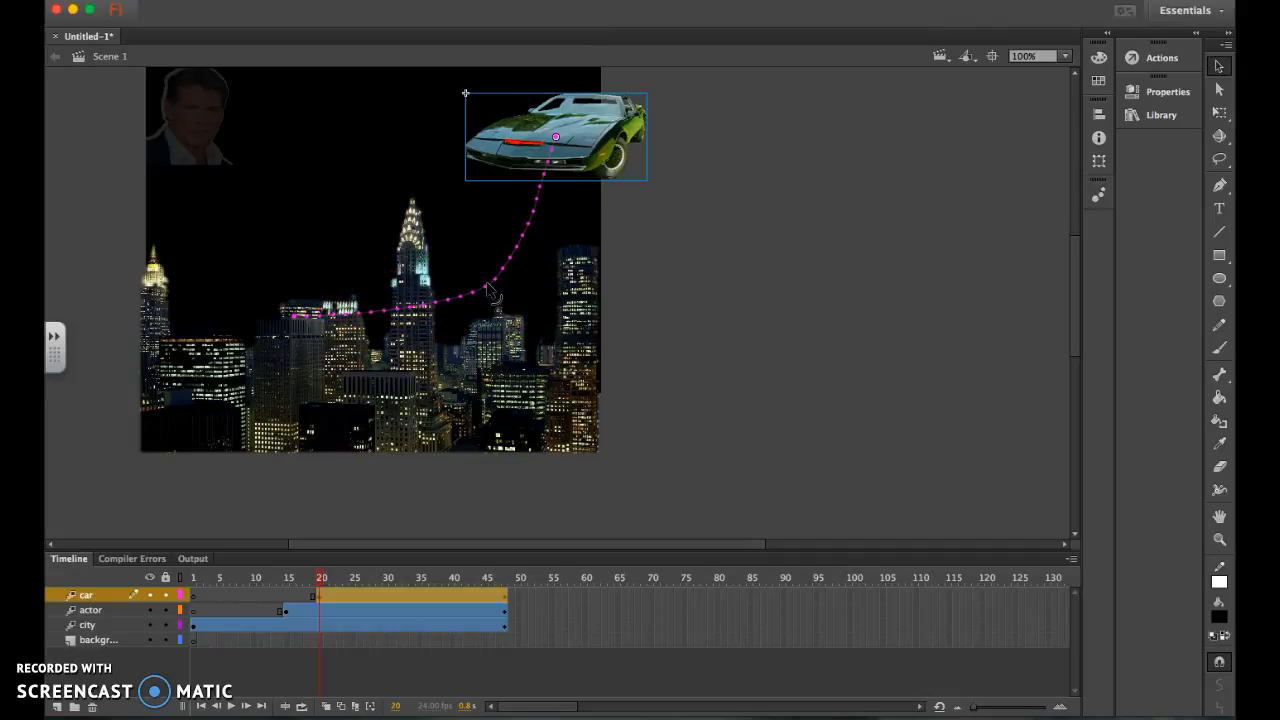
- Test the movie, close its preview, and switch to Safari to read the lesson instructions about the text layer
{"action": "key", "text": "super+Return"}
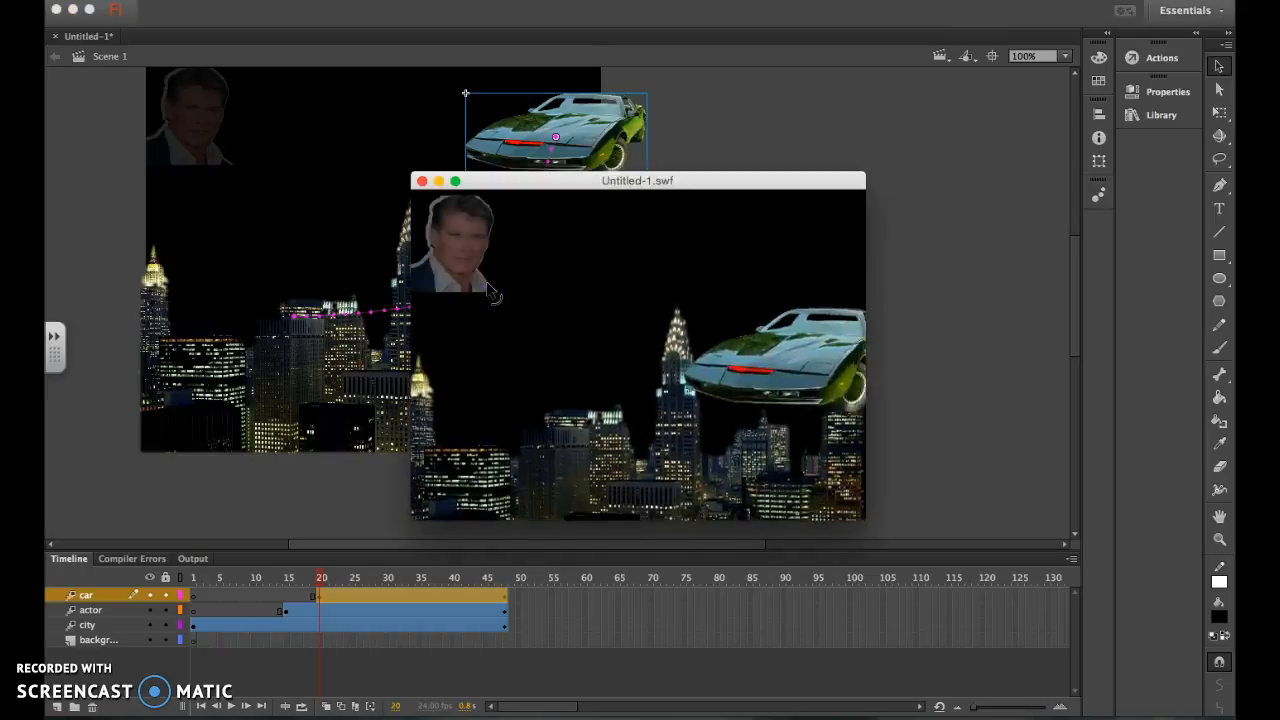
{"action": "left_click", "coordinate": [422, 181]}
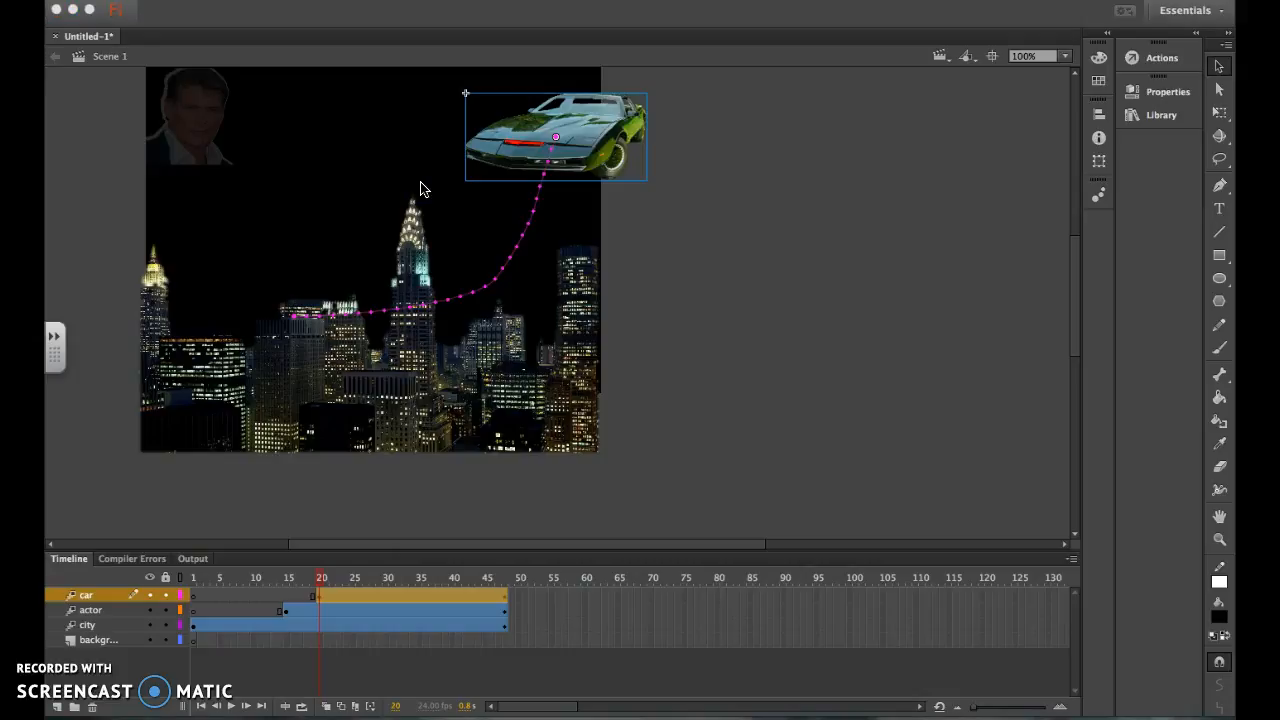
{"action": "key", "text": "super+Tab"}
{"action": "key", "text": "super+Tab"}
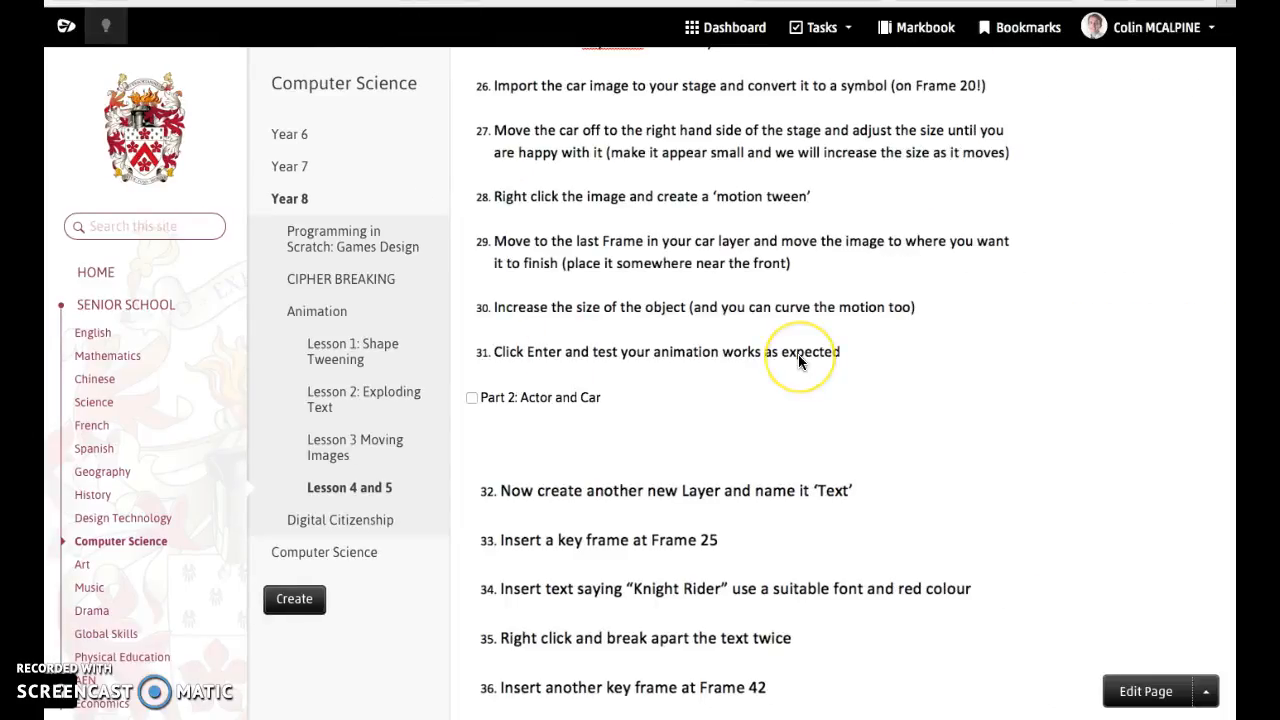
{"action": "scroll", "coordinate": [799, 362], "scroll_direction": "down", "scroll_amount": 2}
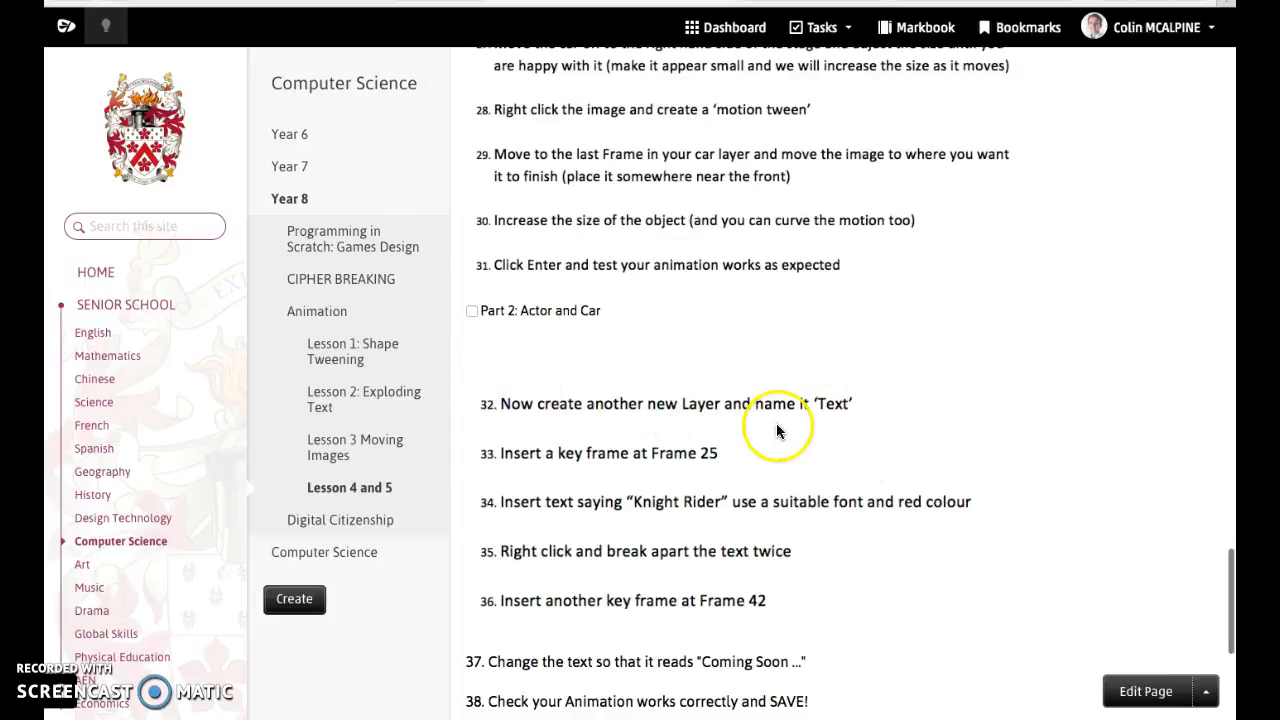
- Switch back to Flash and add a new layer named "text" above the car layer
{"action": "key", "text": "super+Tab"}
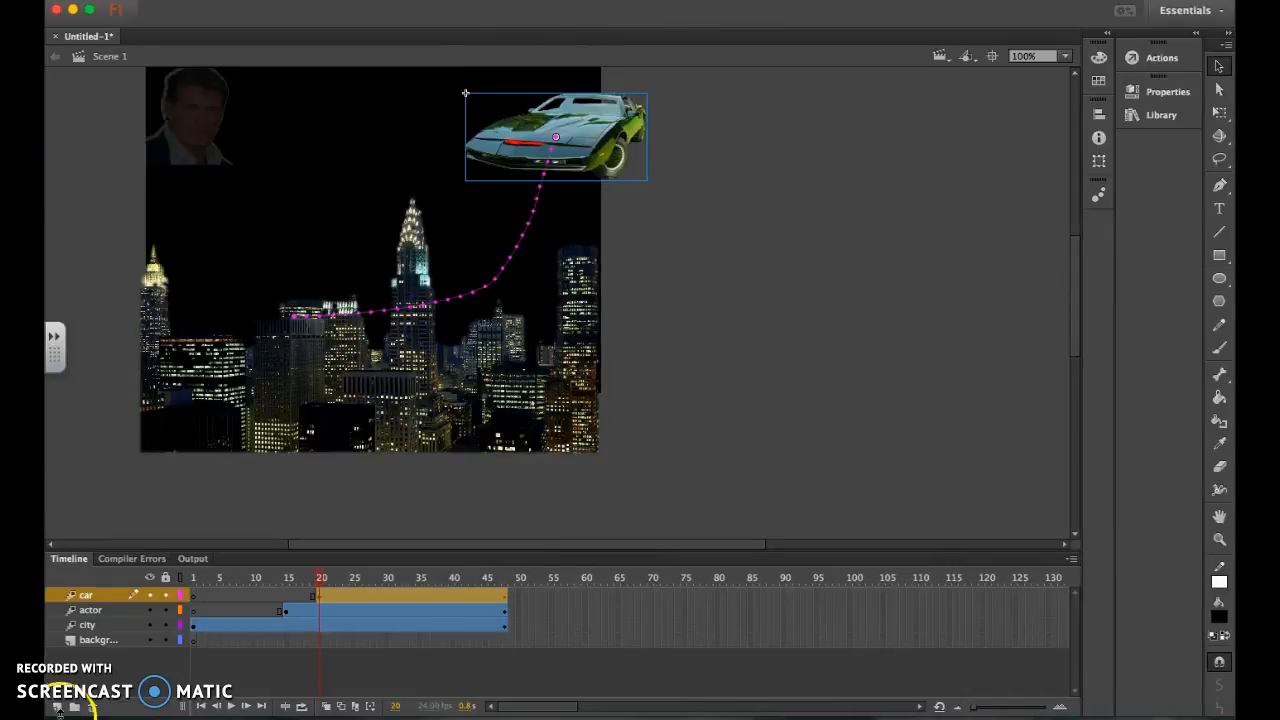
{"action": "left_click", "coordinate": [57, 708]}
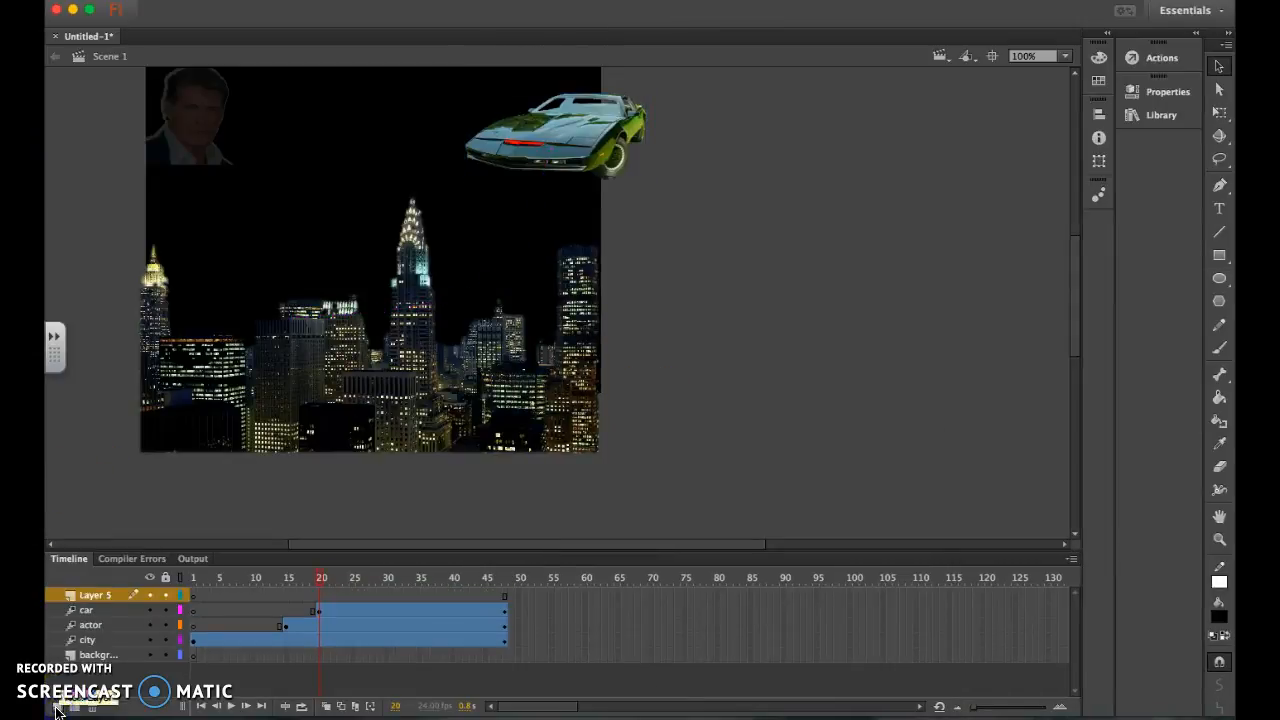
{"action": "double_click", "coordinate": [97, 597]}
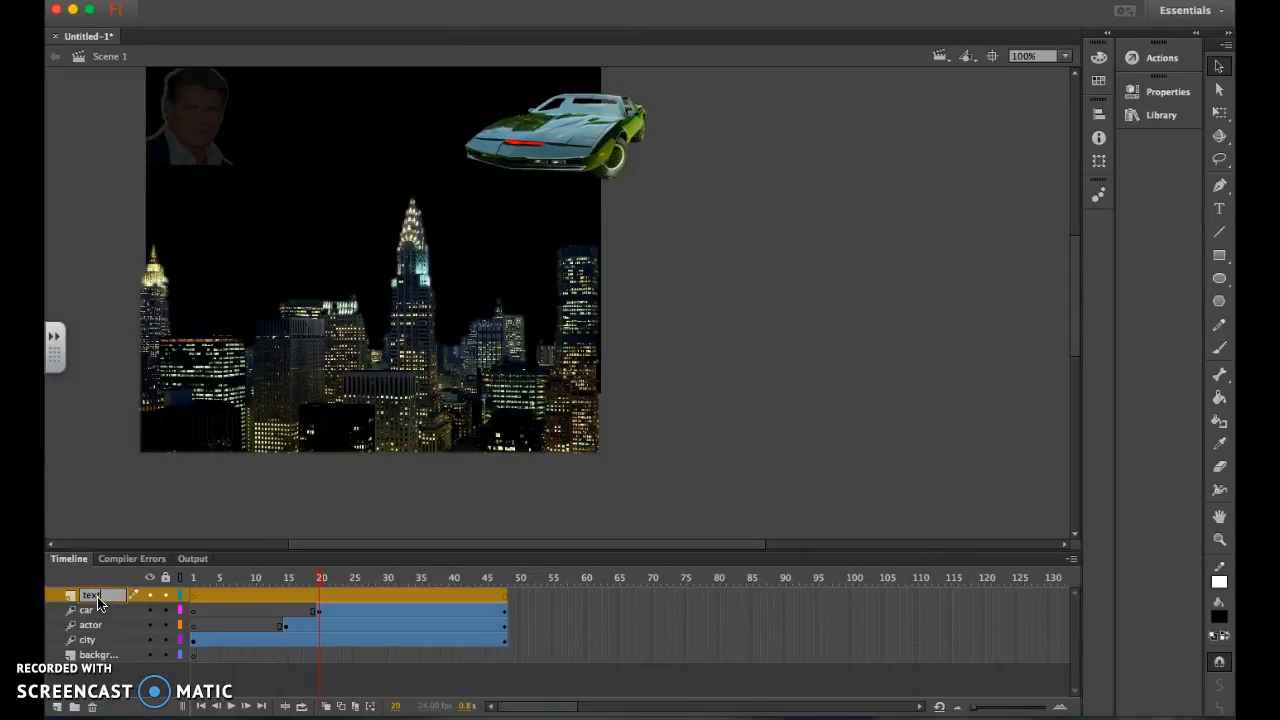
- Check the next lesson instruction in Safari and insert a keyframe at frame 25 of the text layer
{"action": "key", "text": "super+Tab"}
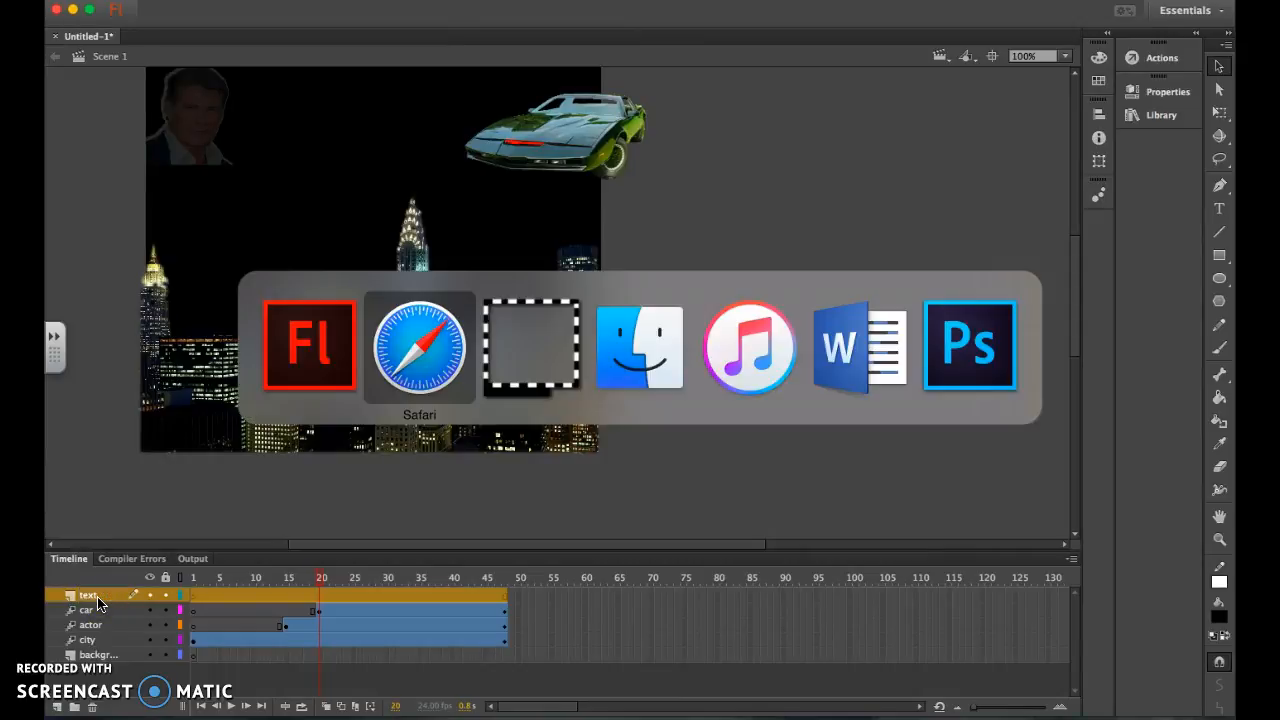
{"action": "scroll", "coordinate": [733, 470], "scroll_direction": "down", "scroll_amount": 1}
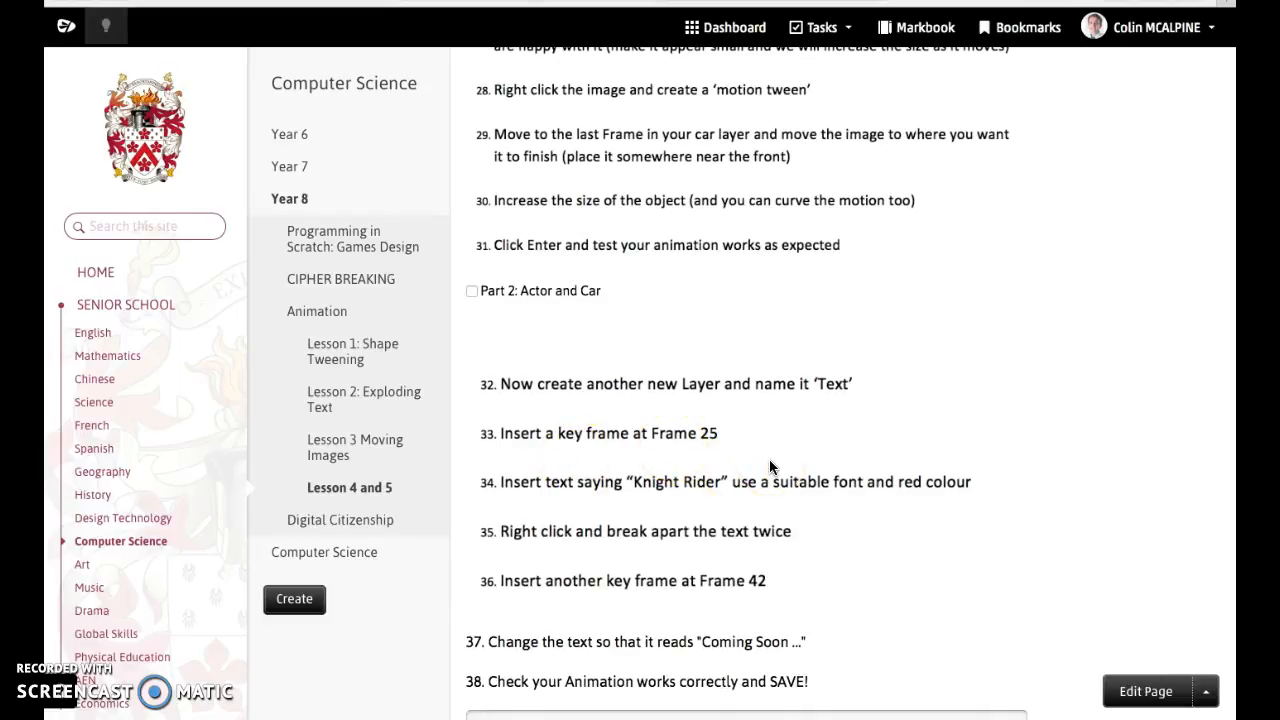
{"action": "key", "text": "super+Tab"}
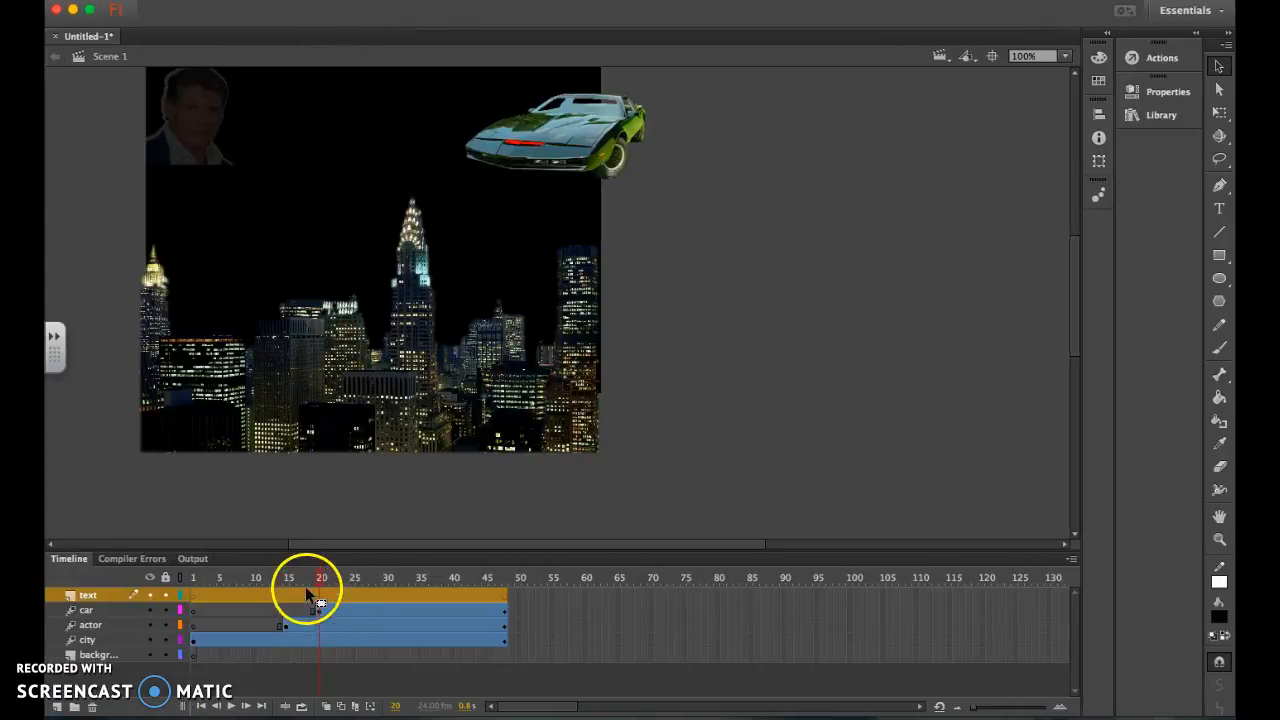
{"action": "left_click_drag", "start_coordinate": [320, 578], "coordinate": [354, 590]}
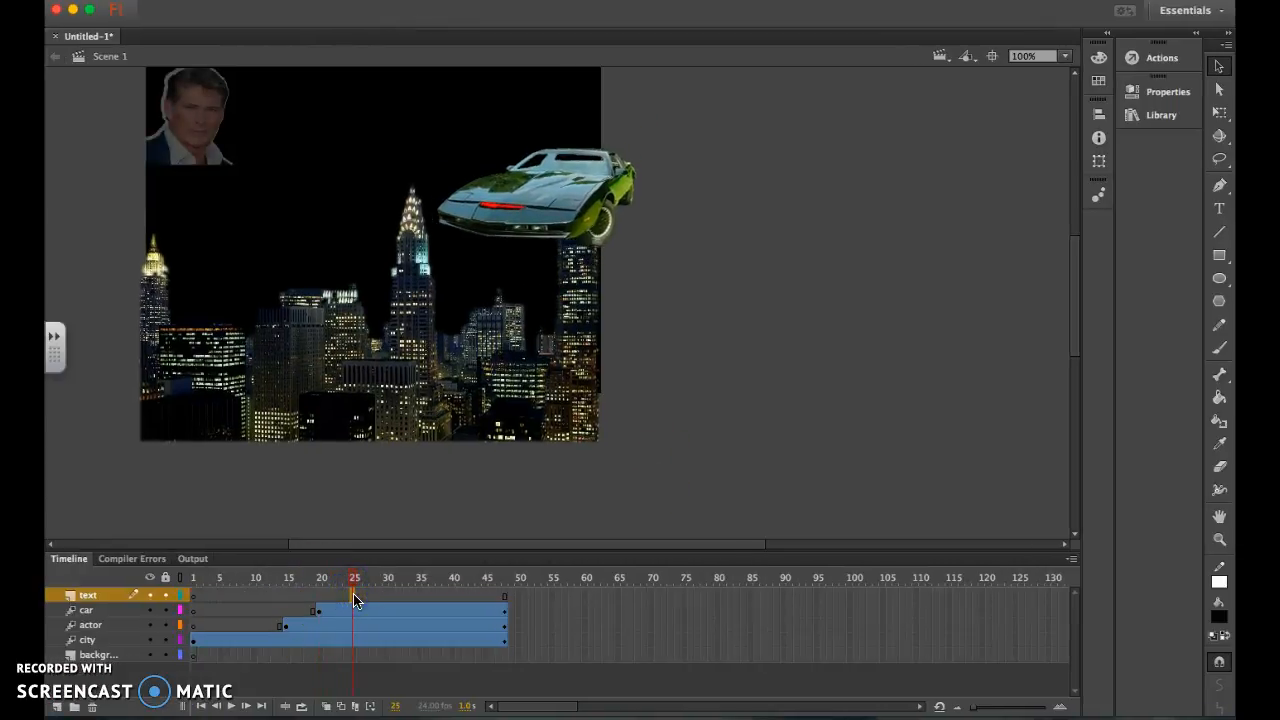
{"action": "right_click", "coordinate": [354, 597]}
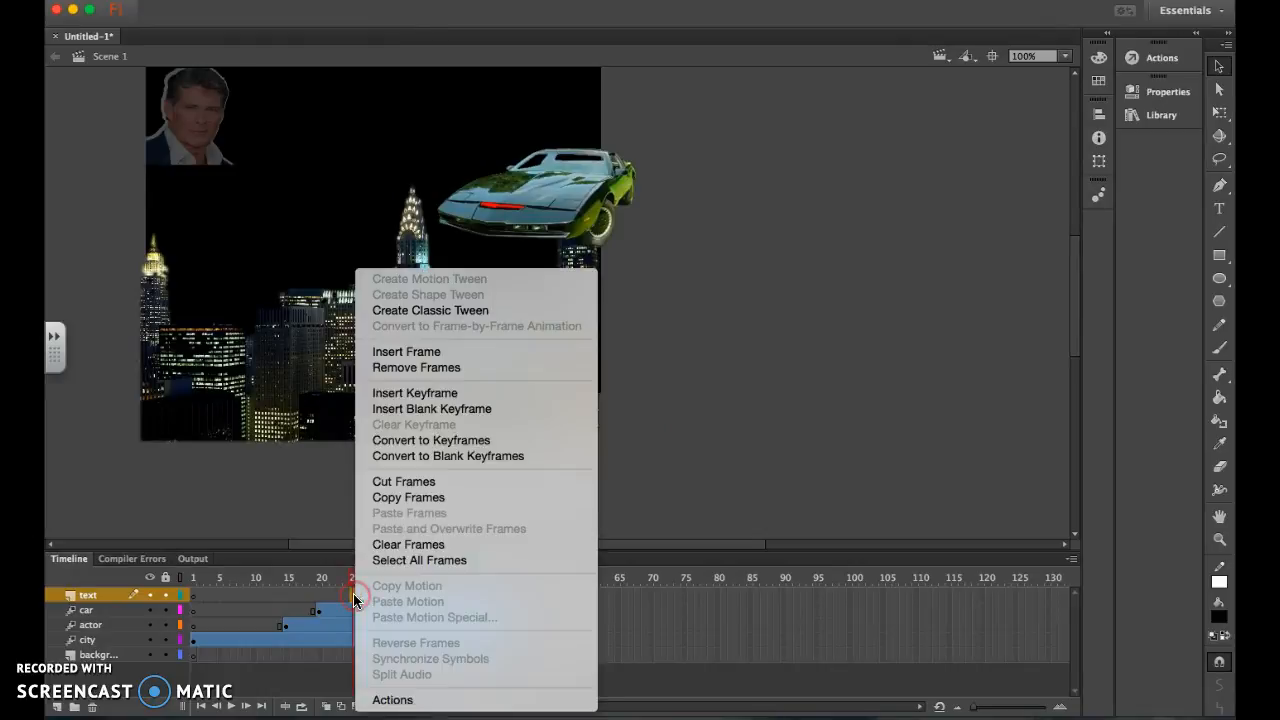
{"action": "left_click", "coordinate": [451, 396]}
- Check the text instructions in Safari and draw a text box about 370 by 138 across the stage's upper part
{"action": "key", "text": "super+Tab"}
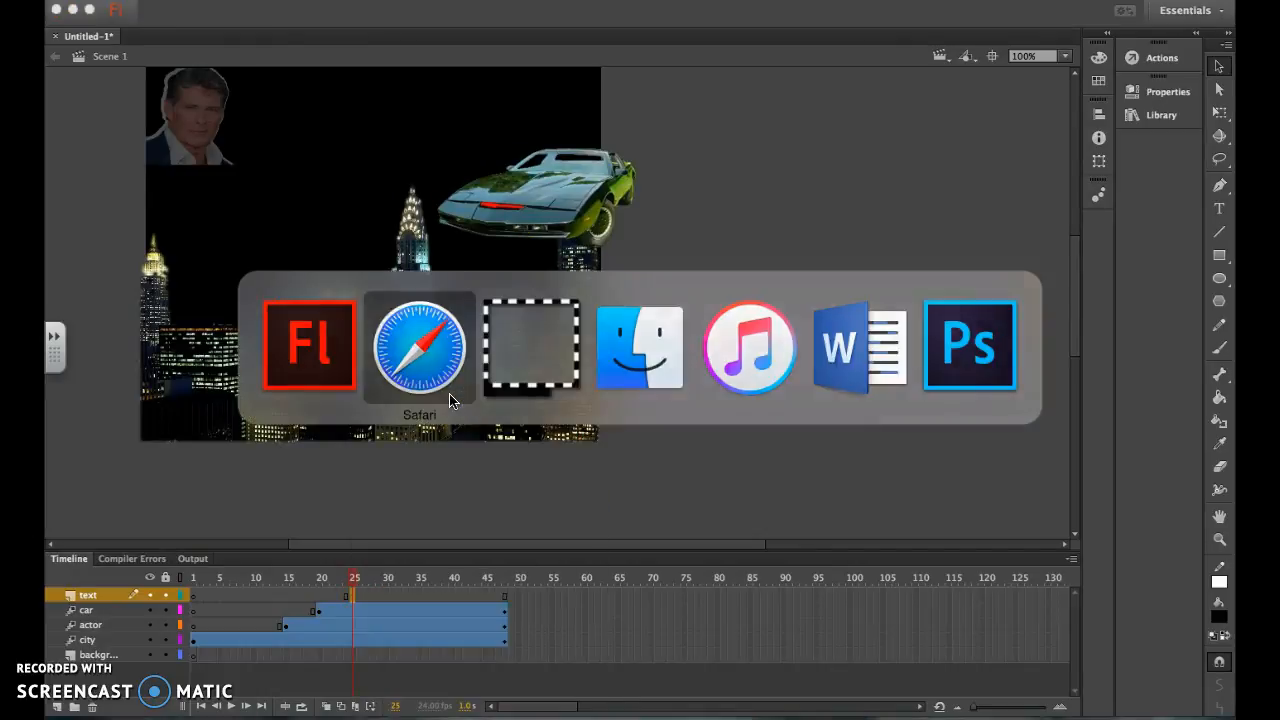
{"action": "scroll", "coordinate": [711, 425], "scroll_direction": "down", "scroll_amount": 1}
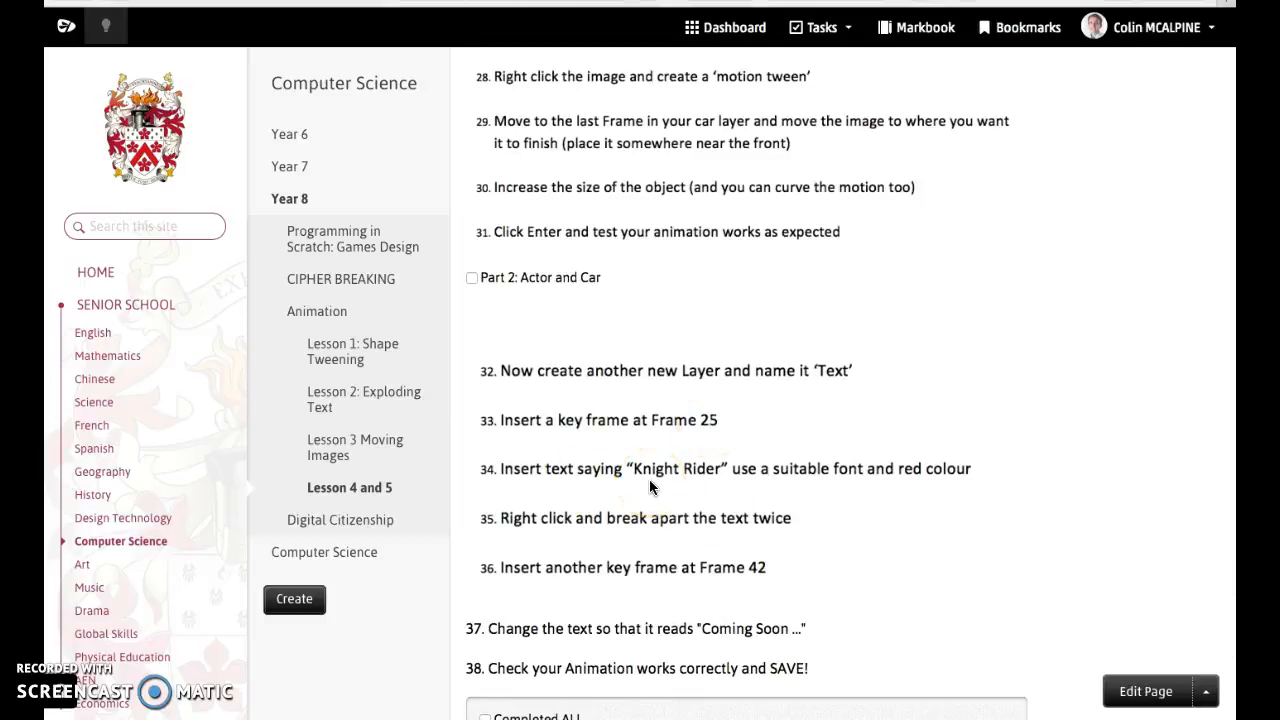
{"action": "key", "text": "super+Tab"}
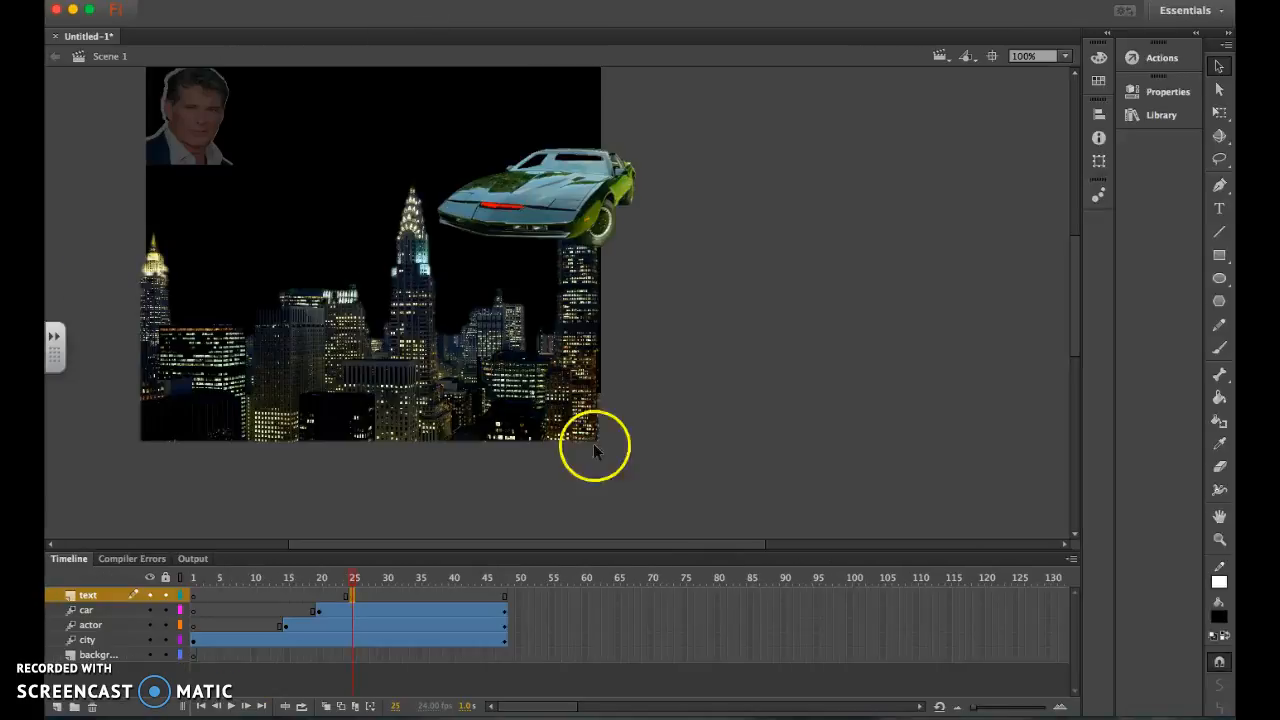
{"action": "left_click_drag", "start_coordinate": [275, 627], "coordinate": [280, 626]}
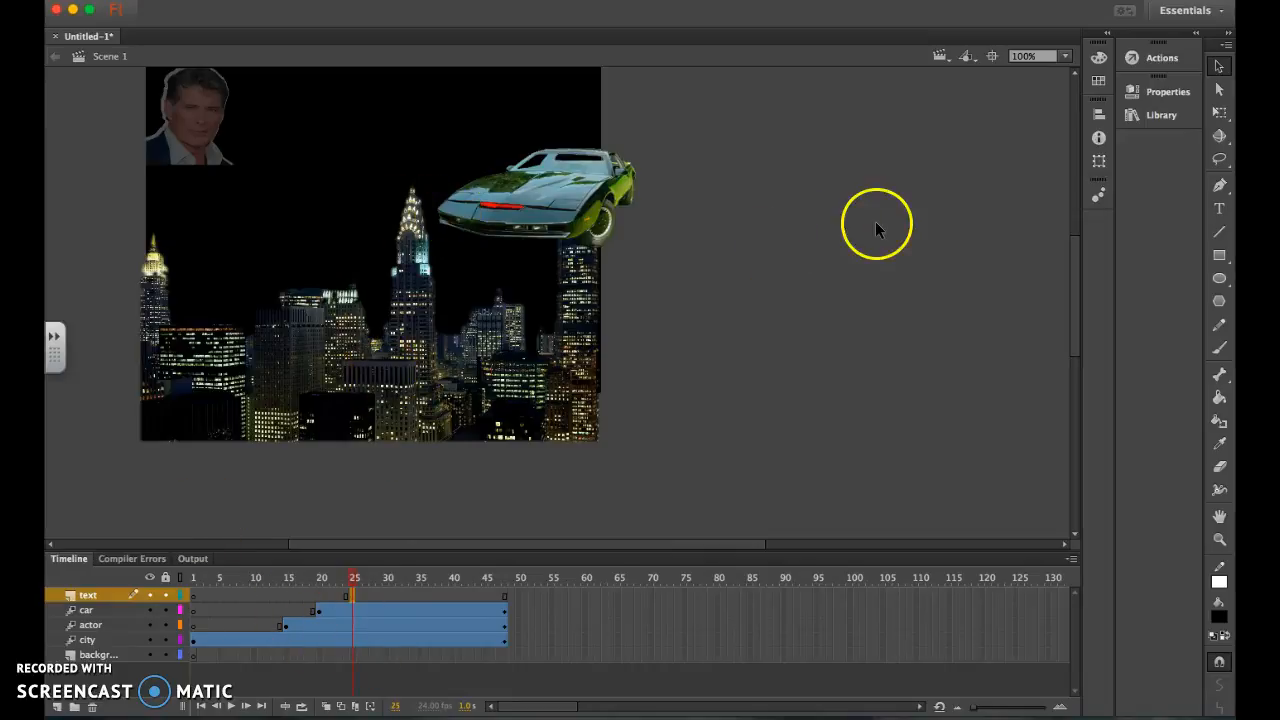
{"action": "left_click", "coordinate": [1220, 209]}
{"action": "left_click_drag", "start_coordinate": [271, 85], "coordinate": [576, 197]}
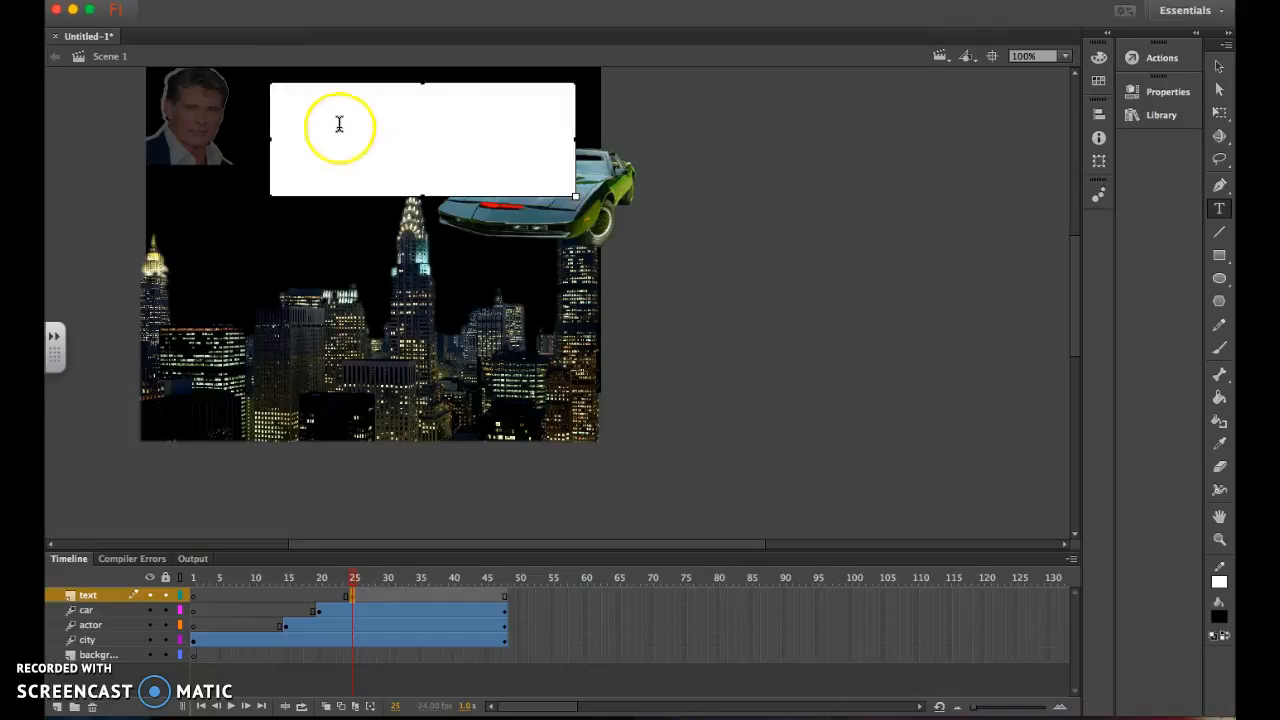
- Set the text box's font to Impact and its size to 96 pt
{"action": "left_click", "coordinate": [1167, 92]}
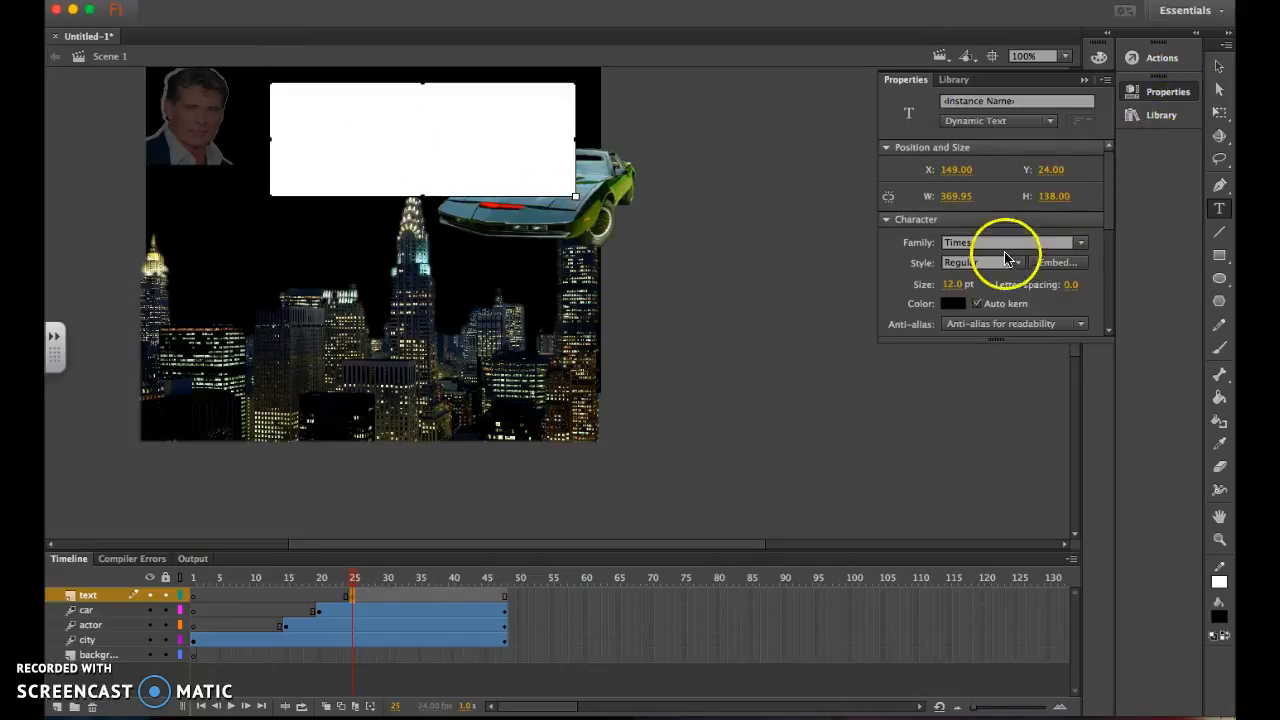
{"action": "left_click", "coordinate": [1080, 245]}
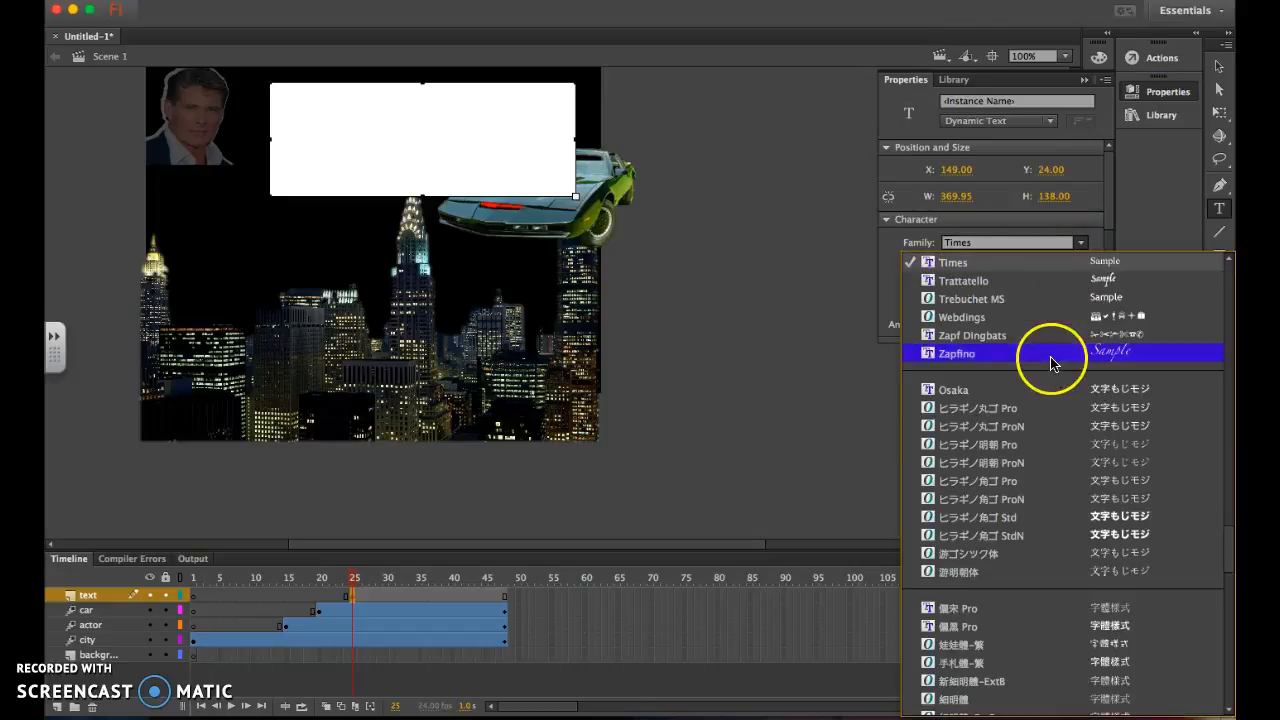
{"action": "scroll", "coordinate": [1058, 420], "scroll_direction": "down", "scroll_amount": 3}
{"action": "scroll", "coordinate": [1060, 422], "scroll_direction": "up", "scroll_amount": 20}
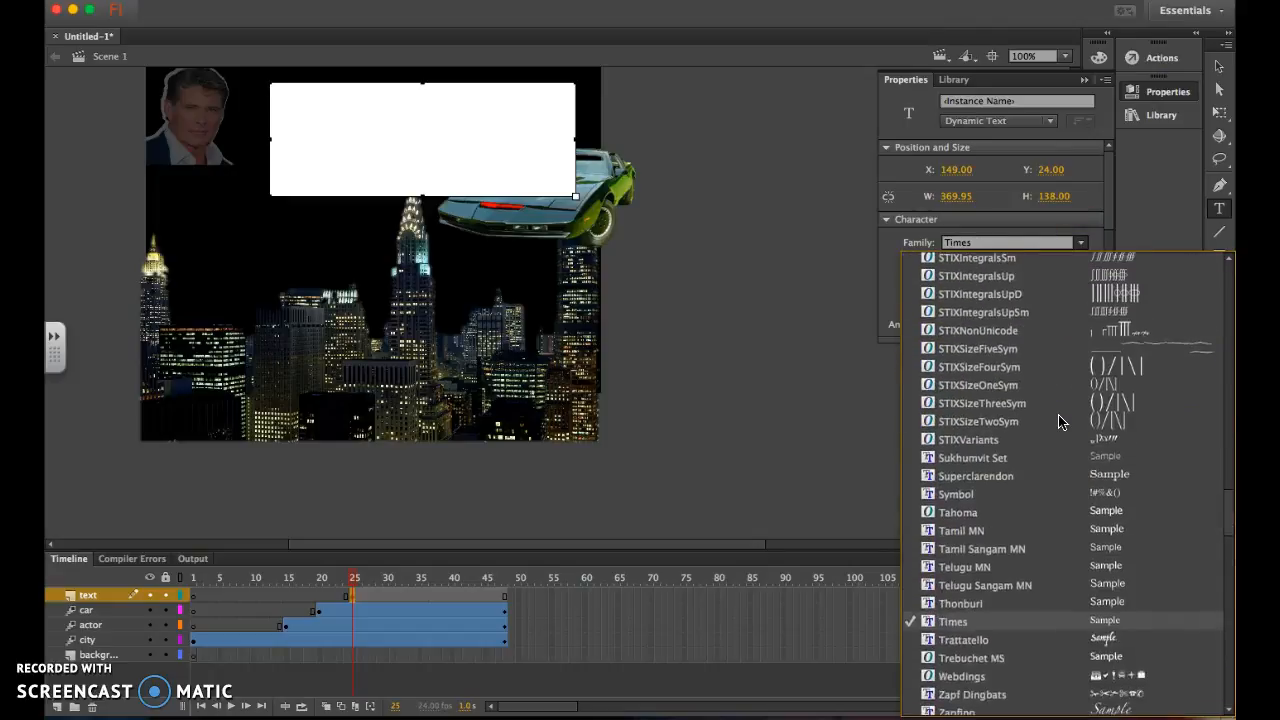
{"action": "scroll", "coordinate": [1060, 422], "scroll_direction": "up", "scroll_amount": 10}
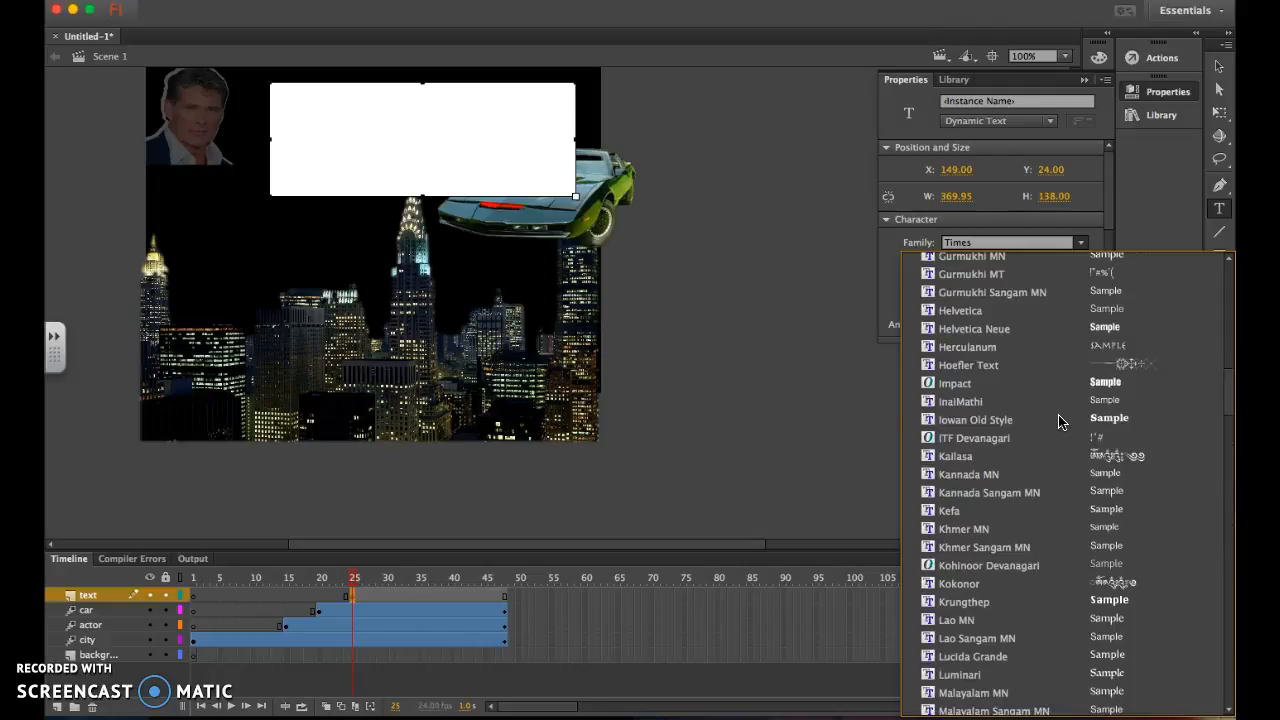
{"action": "left_click", "coordinate": [1108, 382]}
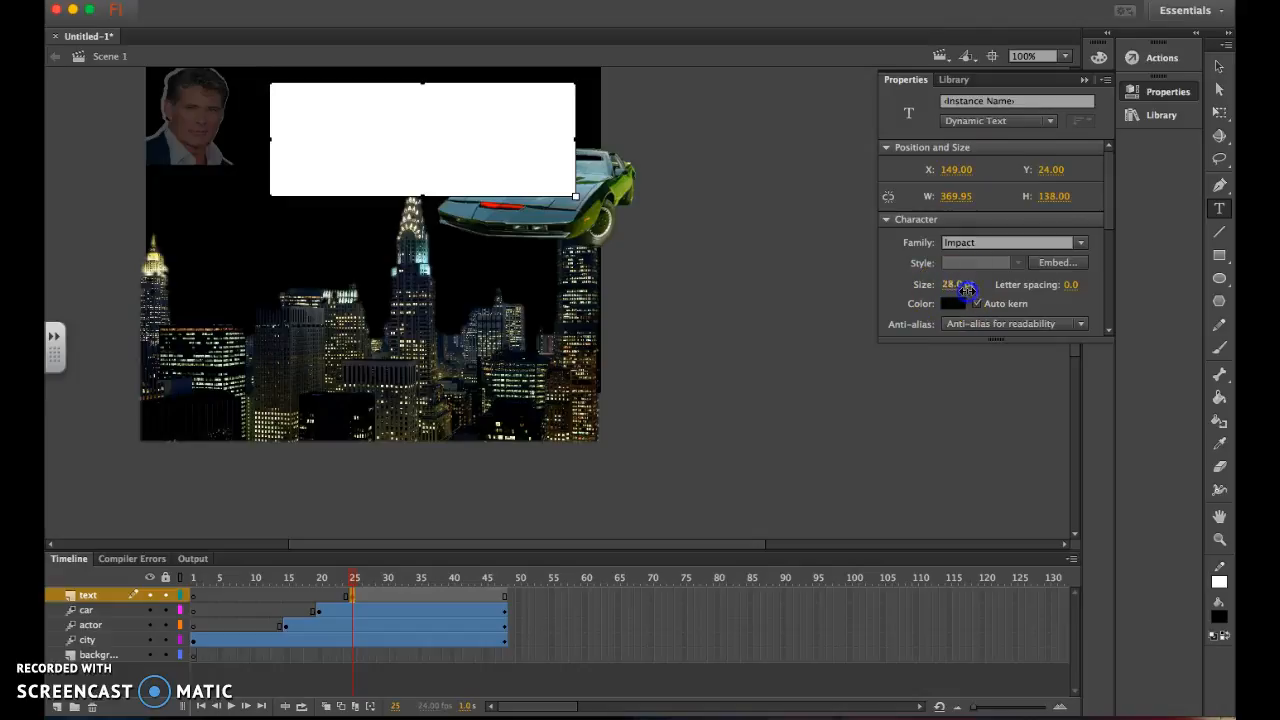
- Enter "Knight Rider" in the text box
{"action": "left_click", "coordinate": [277, 129]}
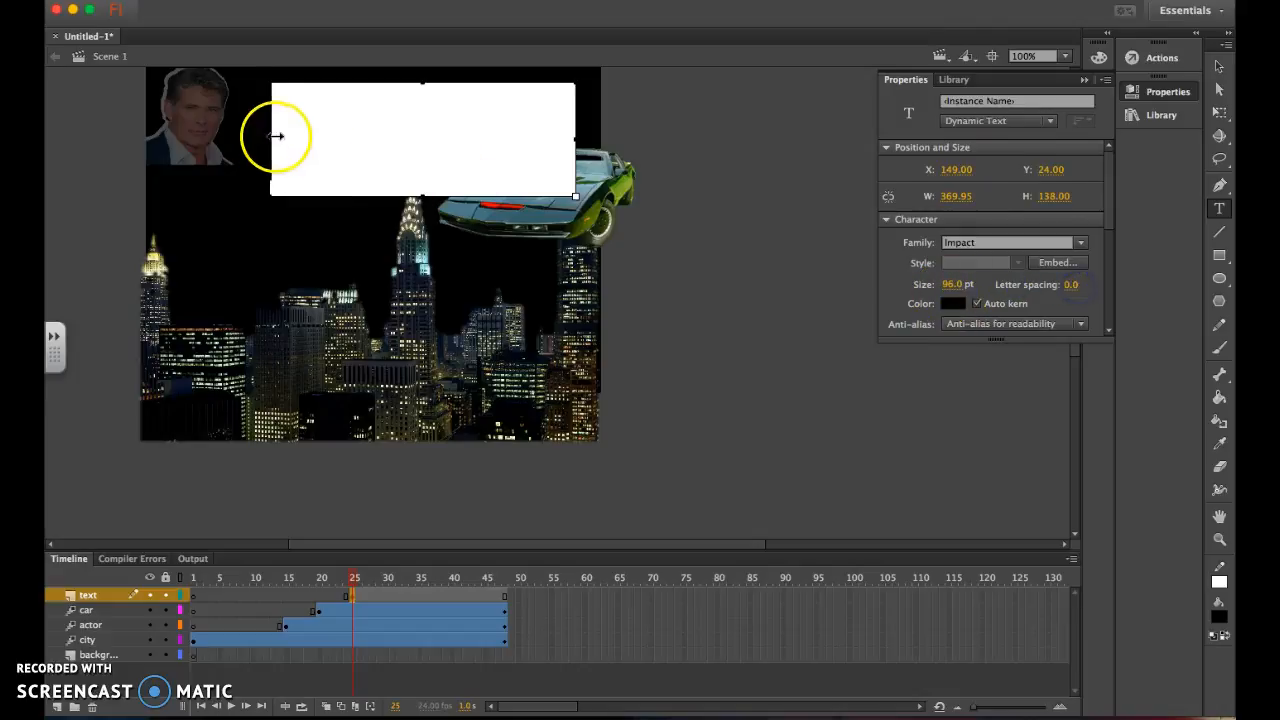
{"action": "type", "text": "K"}
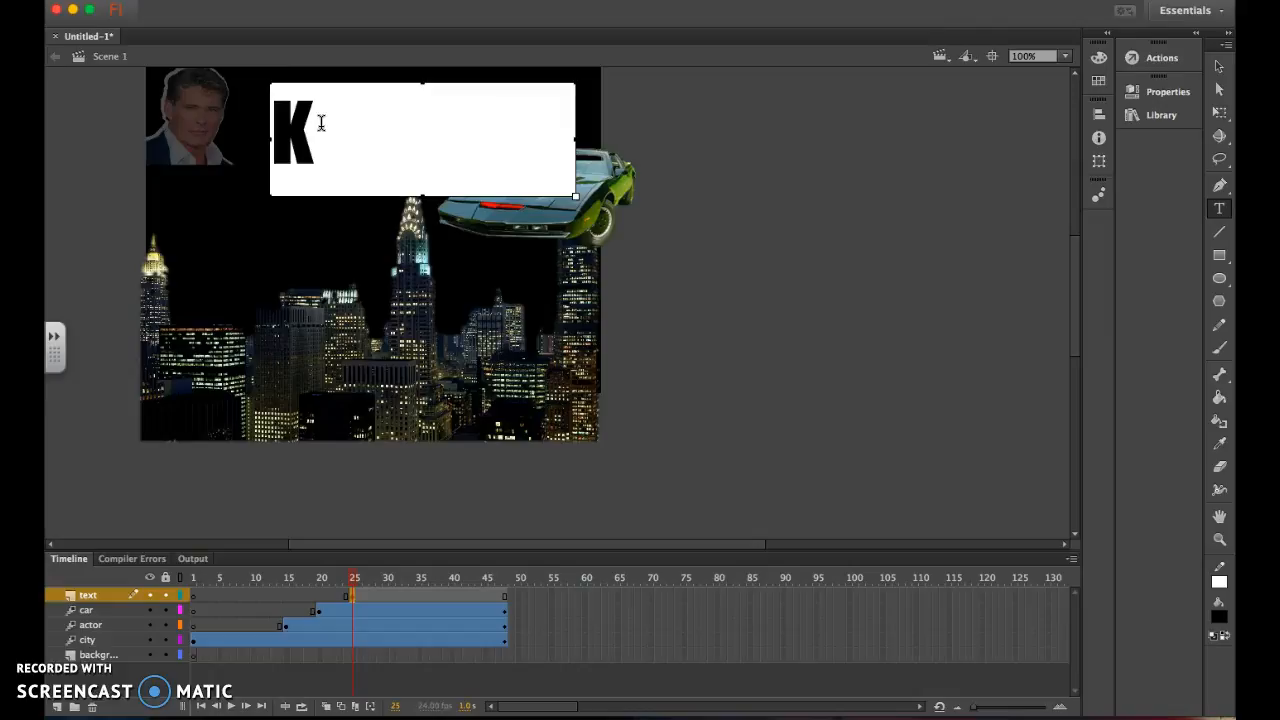
{"action": "type", "text": "night Rider"}
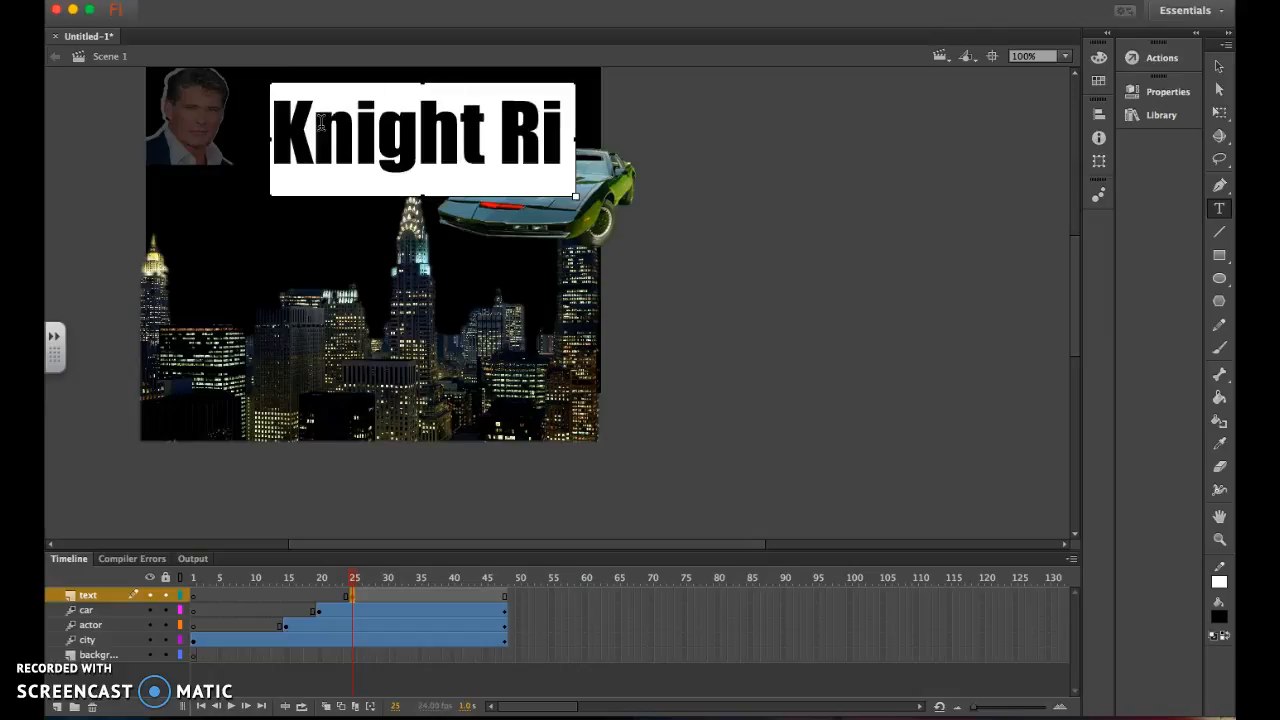
{"action": "left_click", "coordinate": [578, 200]}
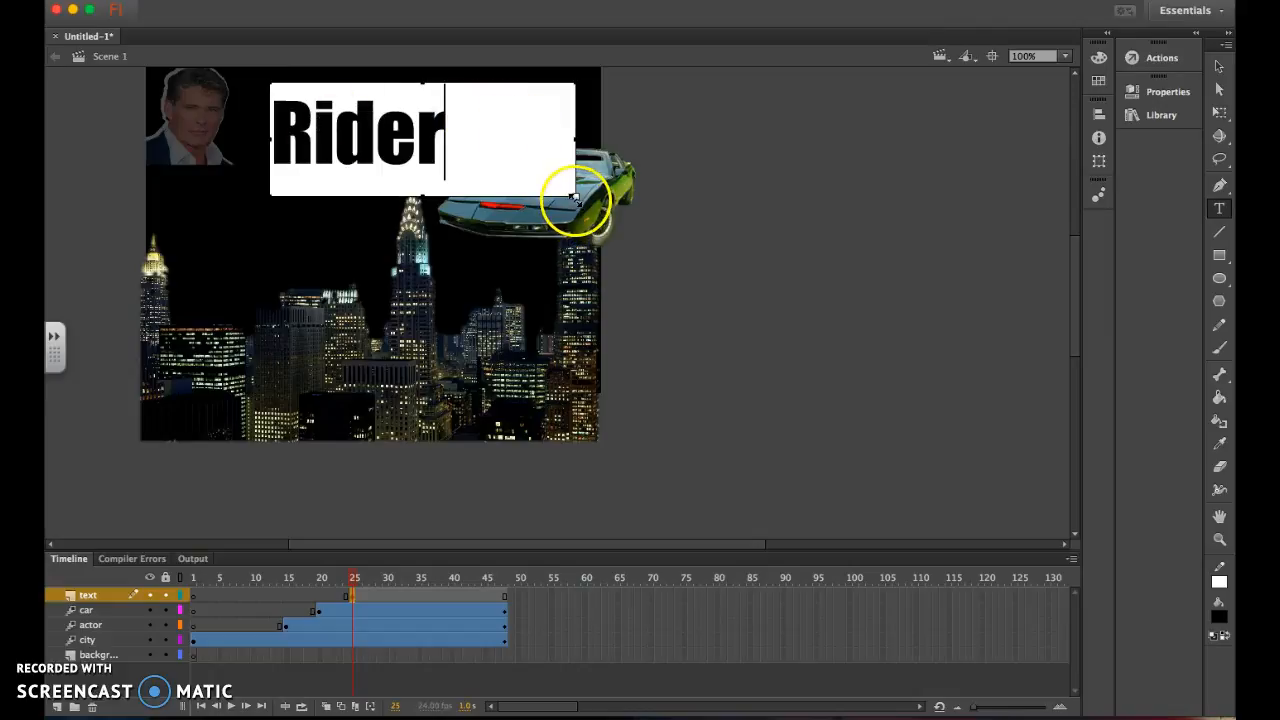
{"action": "left_click", "coordinate": [414, 94]}
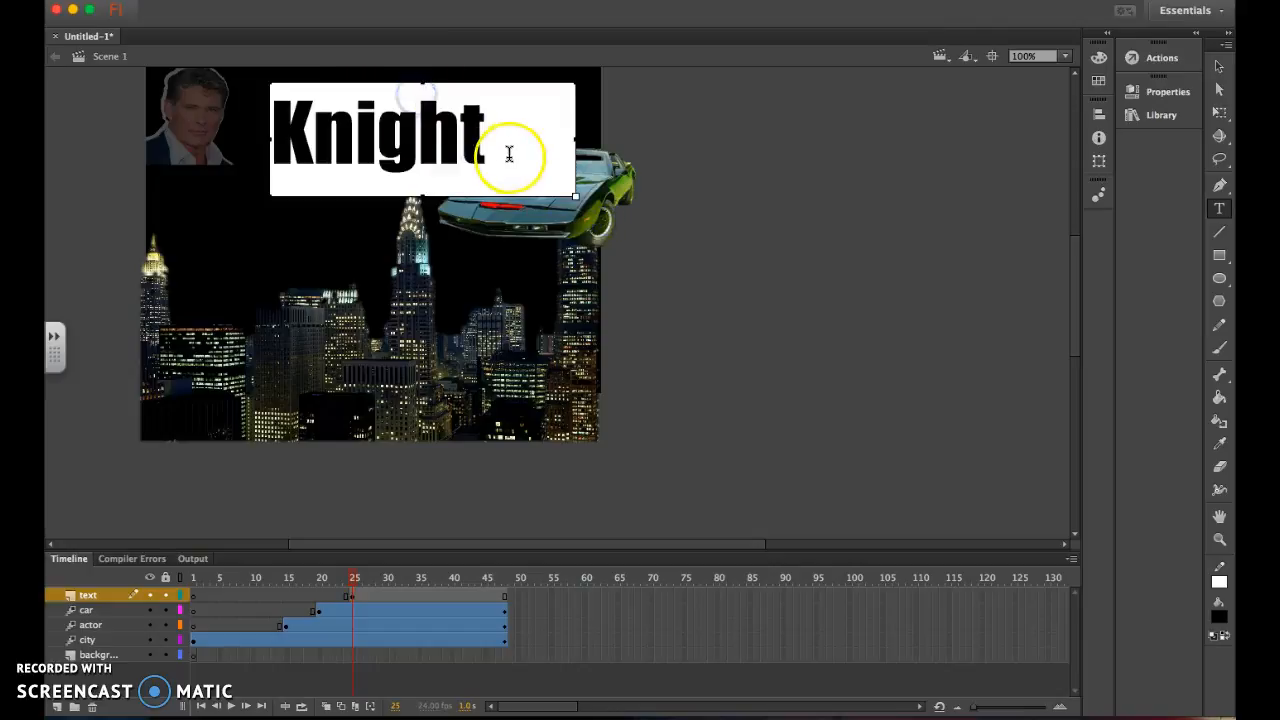
- Select all of the title text and set its size to 60 pt so it fits on one line
{"action": "left_click_drag", "start_coordinate": [286, 123], "coordinate": [314, 125]}
{"action": "left_click_drag", "start_coordinate": [545, 181], "coordinate": [546, 183]}
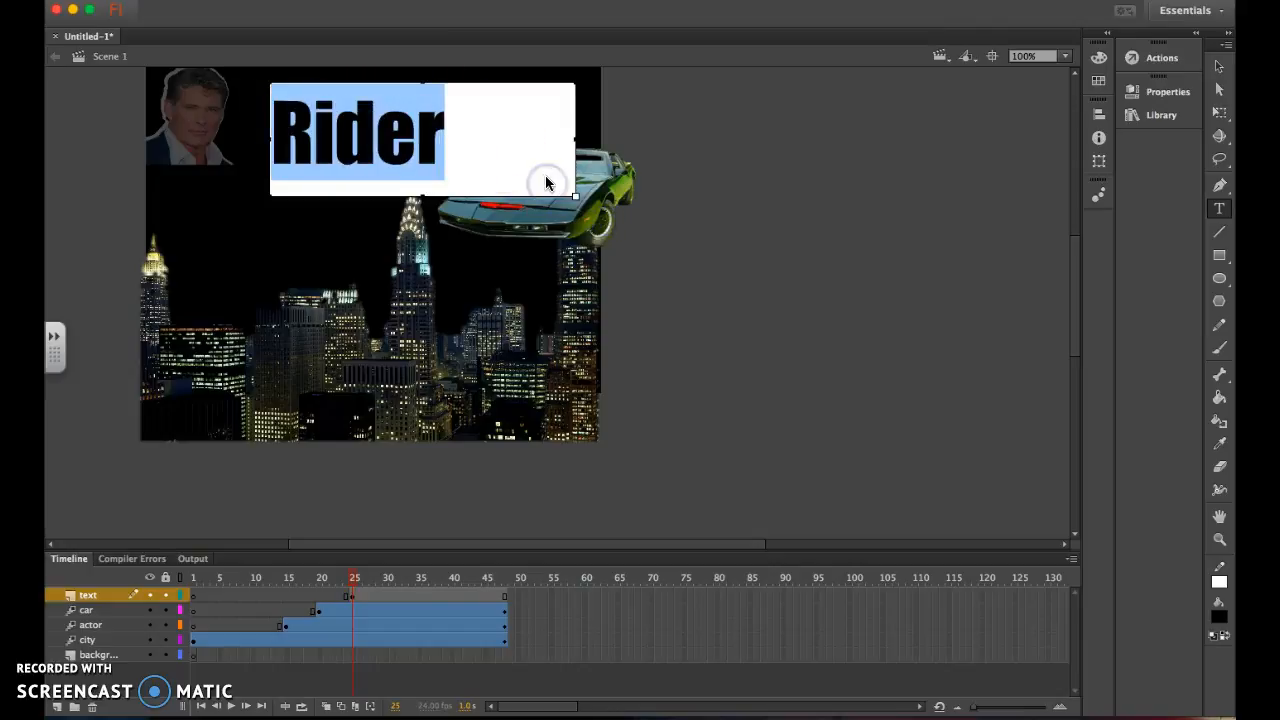
{"action": "left_click", "coordinate": [1168, 92]}
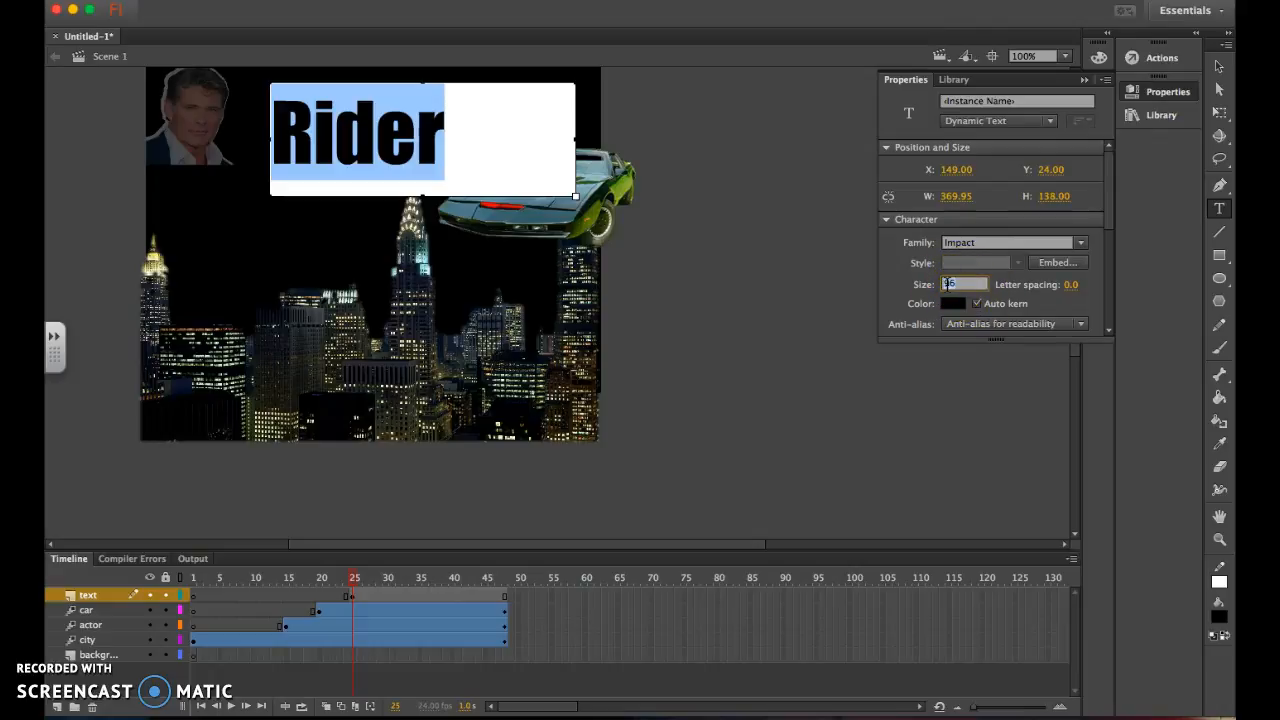
{"action": "key", "text": "Return"}
{"action": "left_click", "coordinate": [950, 284]}
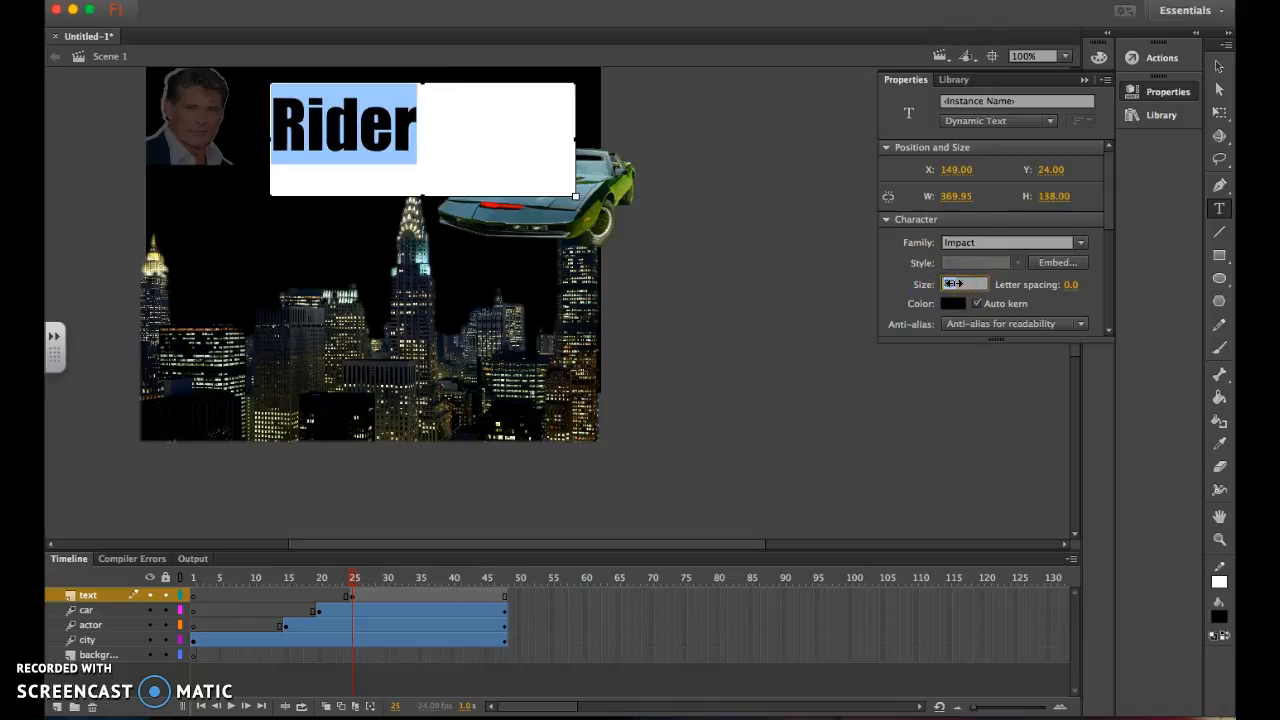
{"action": "type", "text": "60"}
{"action": "key", "text": "Return"}
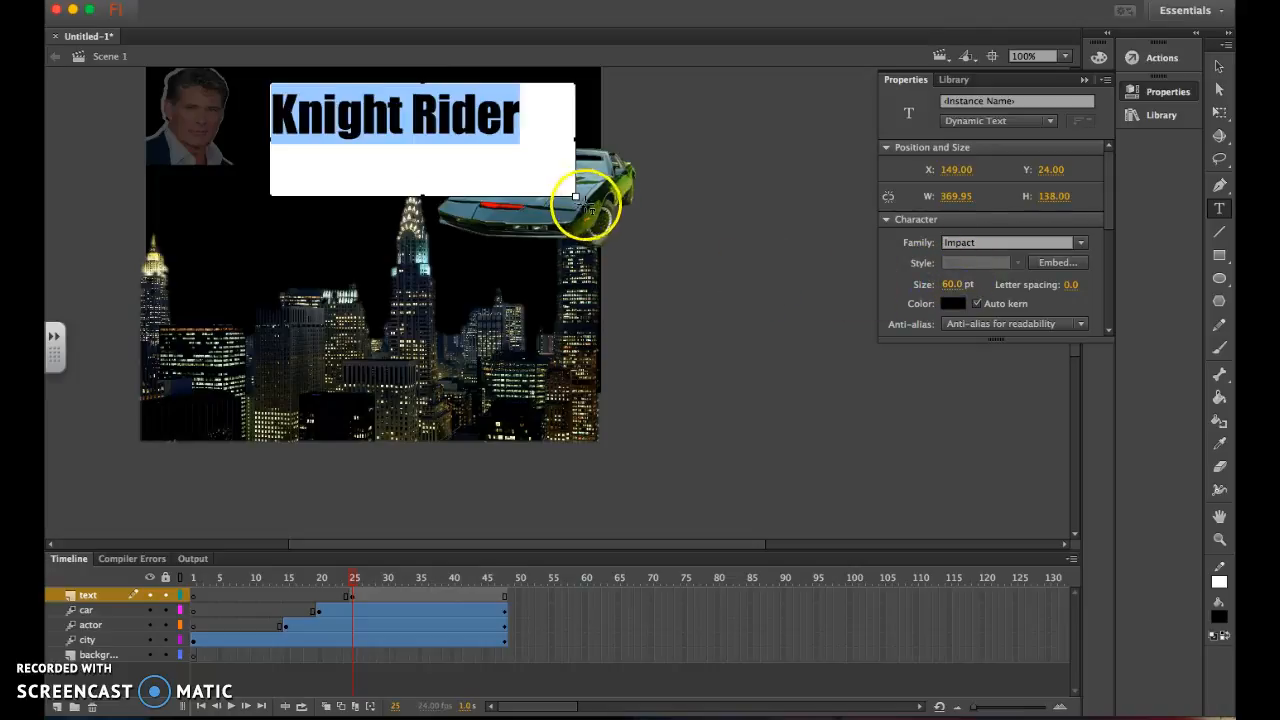
- Select the whole "Knight Rider" title and set its text colour to red, #FF0000
{"action": "left_click", "coordinate": [682, 191]}
{"action": "left_click_drag", "start_coordinate": [517, 126], "coordinate": [265, 103]}
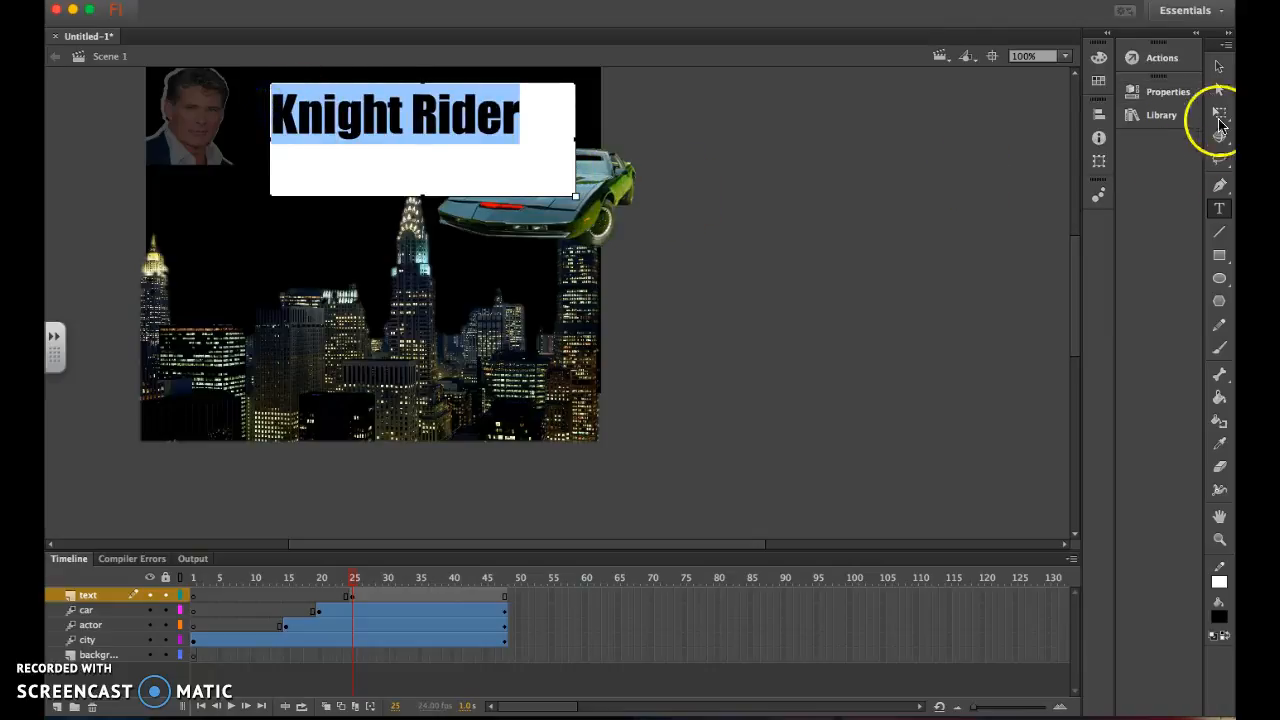
{"action": "left_click", "coordinate": [1140, 91]}
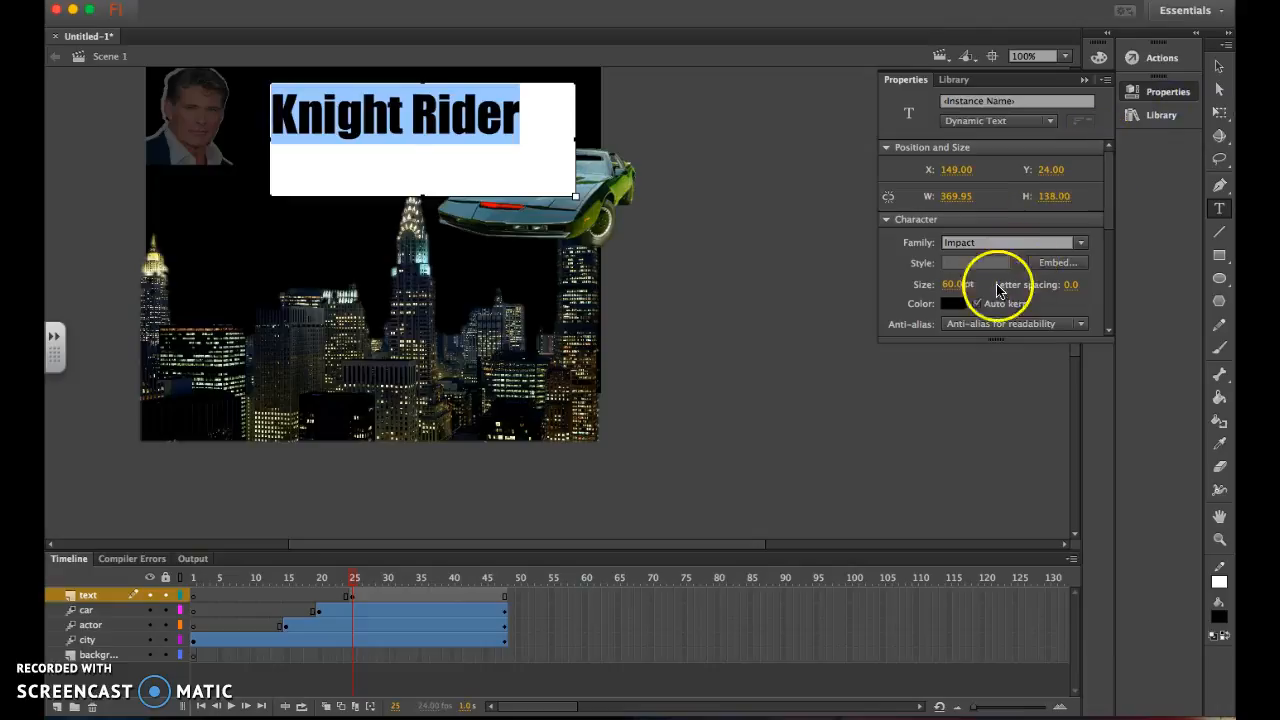
{"action": "left_click", "coordinate": [952, 303]}
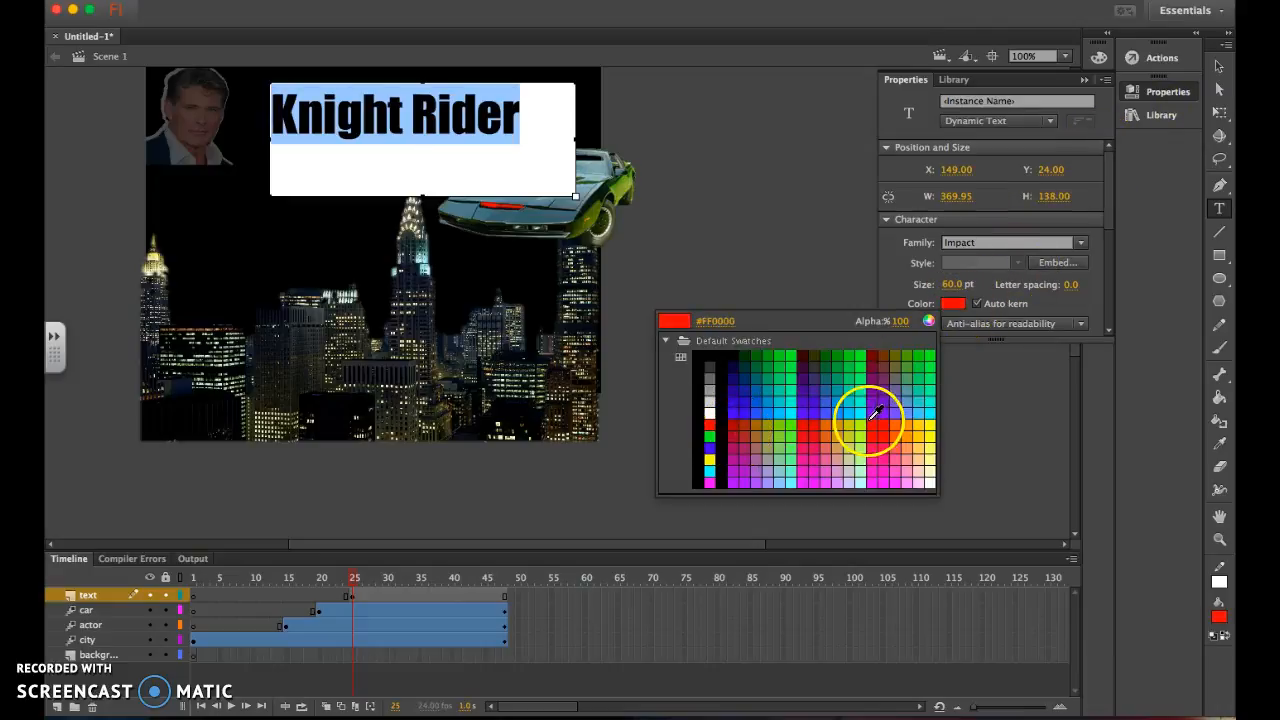
{"action": "left_click", "coordinate": [711, 425]}
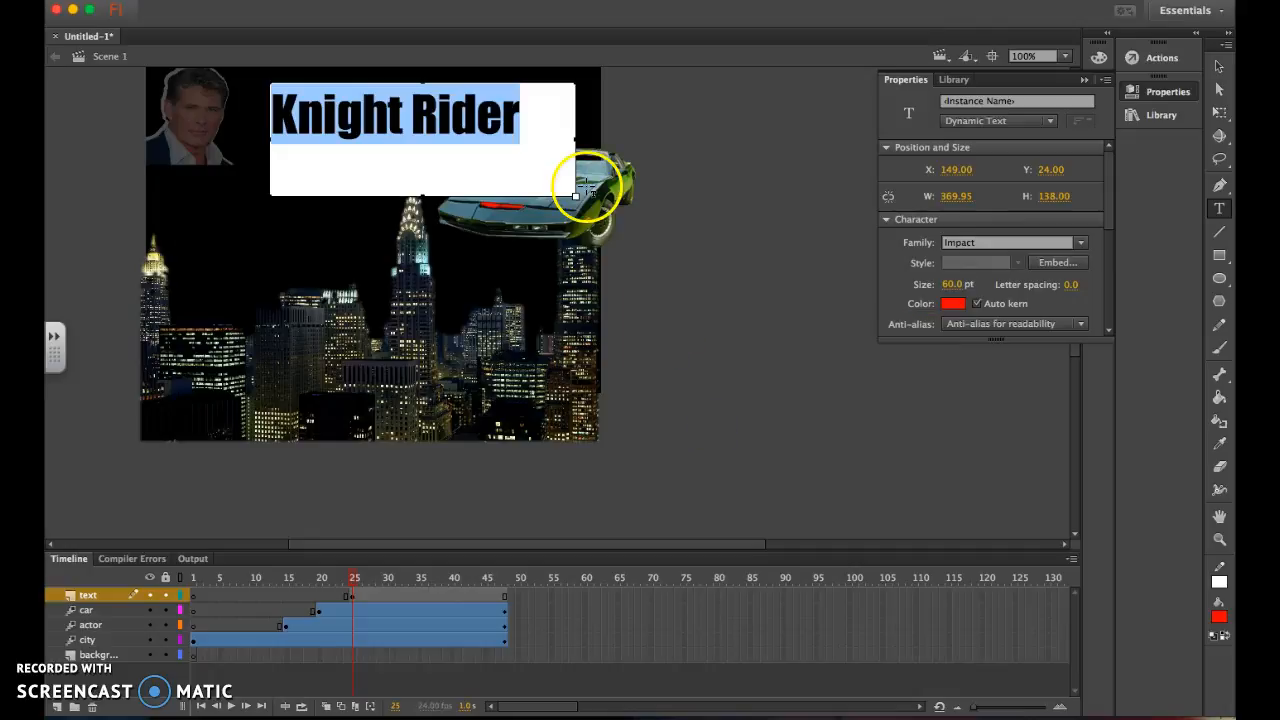
{"action": "left_click", "coordinate": [672, 220]}
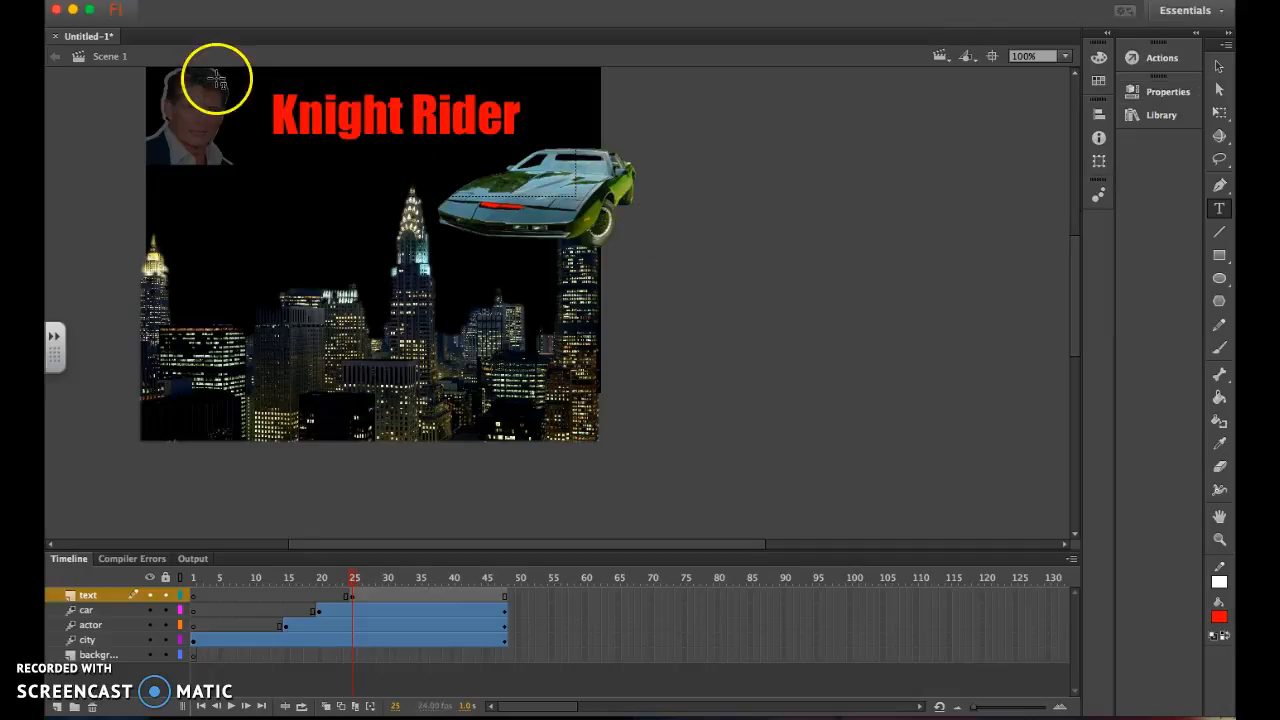
{"action": "left_click", "coordinate": [202, 6]}
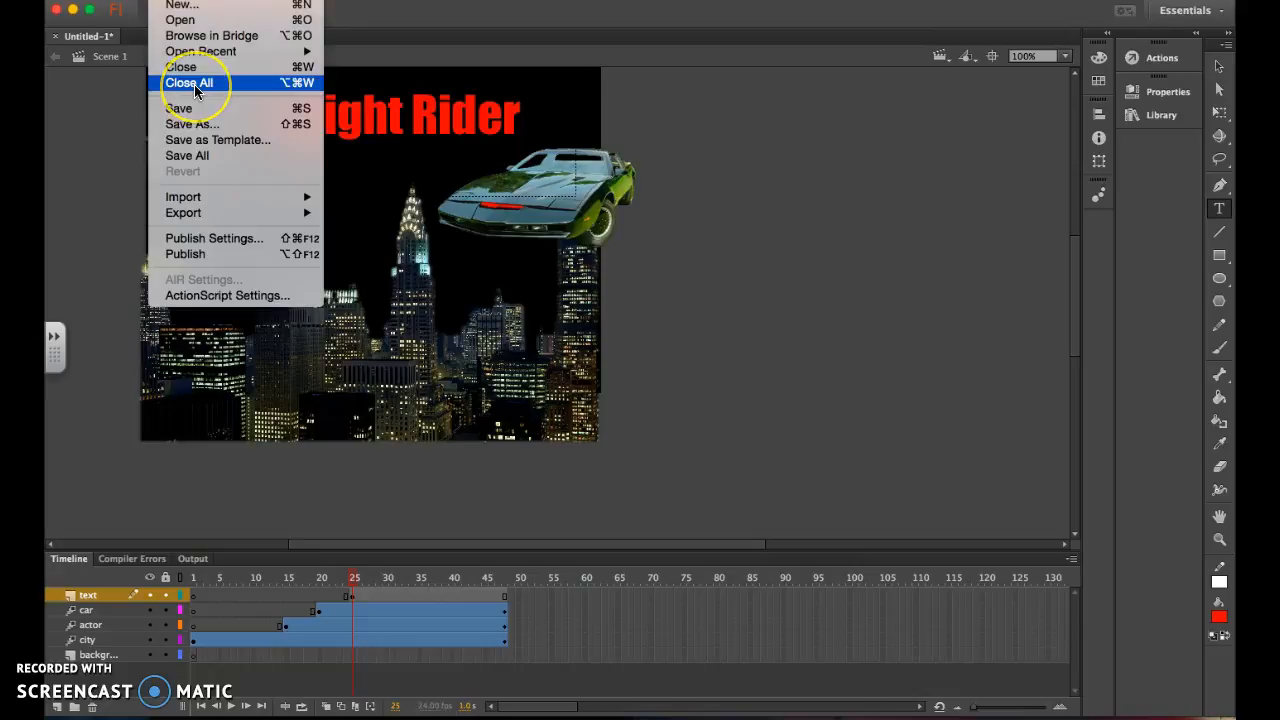
{"action": "mouse_move", "coordinate": [225, 2]}
{"action": "left_click", "coordinate": [460, 135]}
- Enlarge the "Knight Rider" text box to about 373 by 263 by extending its lower edge
{"action": "left_click", "coordinate": [534, 126]}
{"action": "left_click_drag", "start_coordinate": [477, 123], "coordinate": [262, 122]}
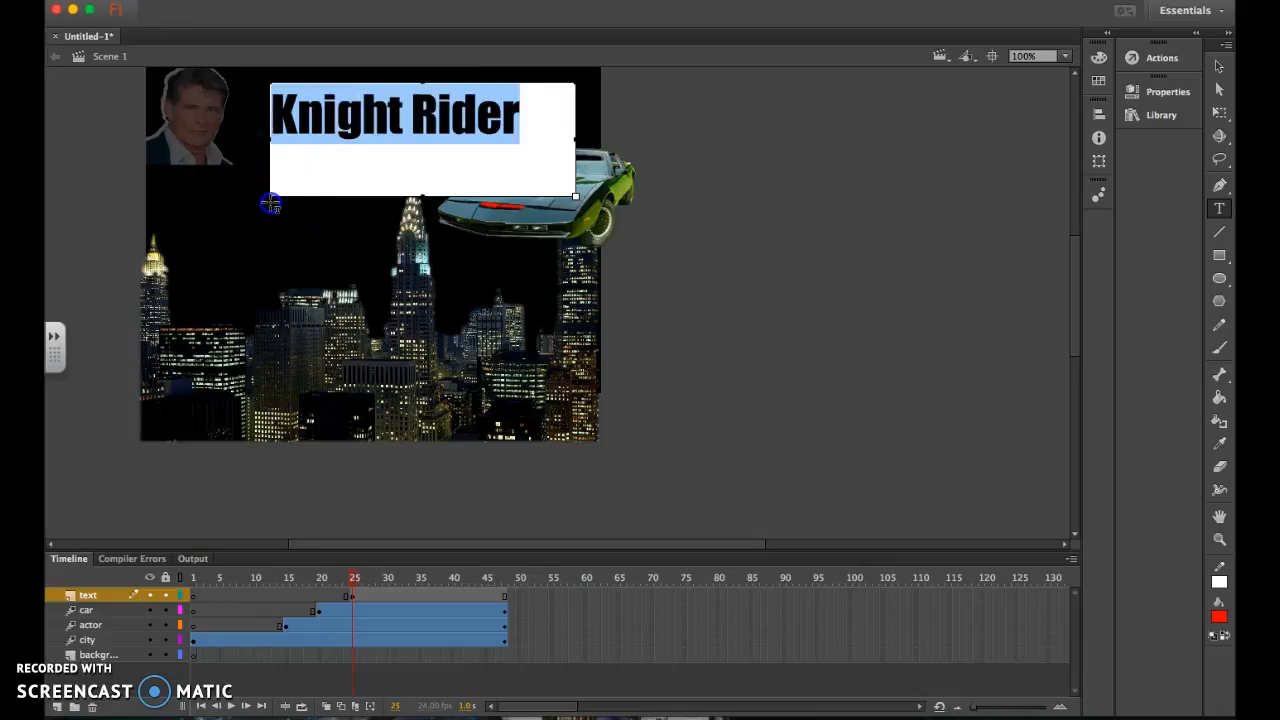
{"action": "left_click", "coordinate": [270, 203]}
{"action": "left_click", "coordinate": [414, 86]}
{"action": "left_click", "coordinate": [575, 196]}
{"action": "left_click_drag", "start_coordinate": [575, 196], "coordinate": [578, 298]}
- Select the whole title and try its font size at 80 pt, finishing with 70 pt
{"action": "left_click_drag", "start_coordinate": [529, 125], "coordinate": [242, 124]}
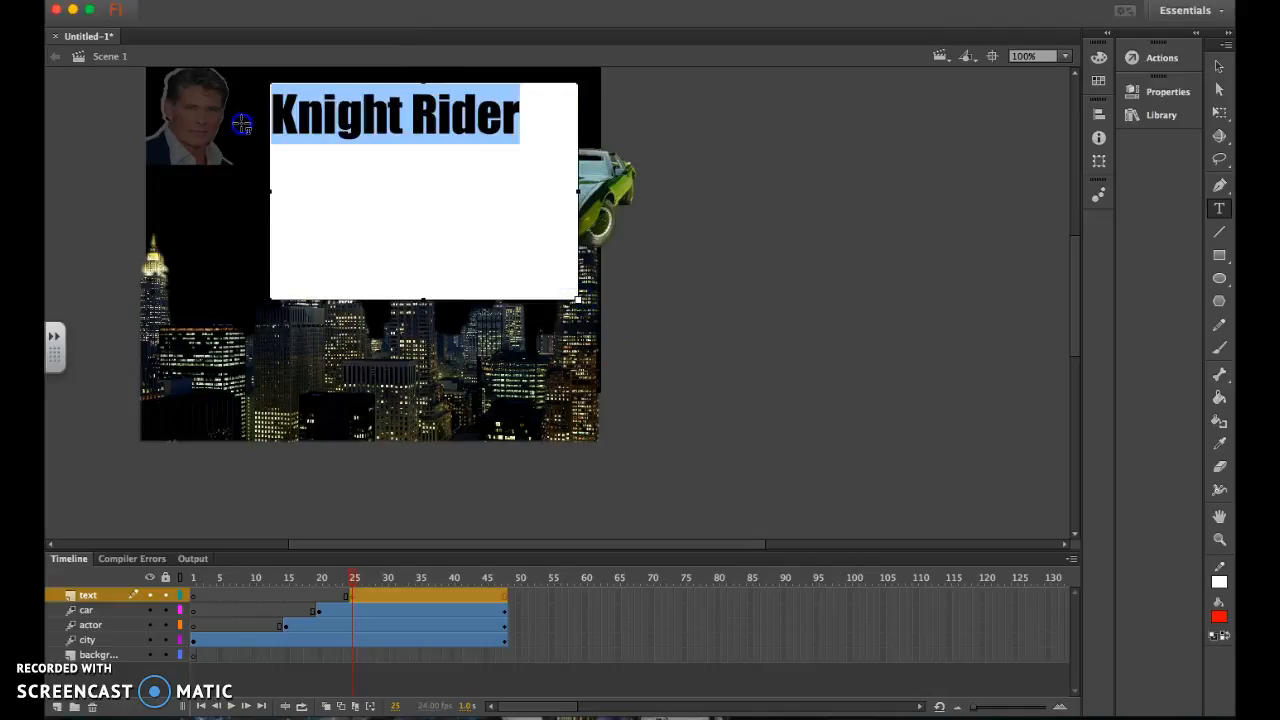
{"action": "left_click", "coordinate": [1162, 92]}
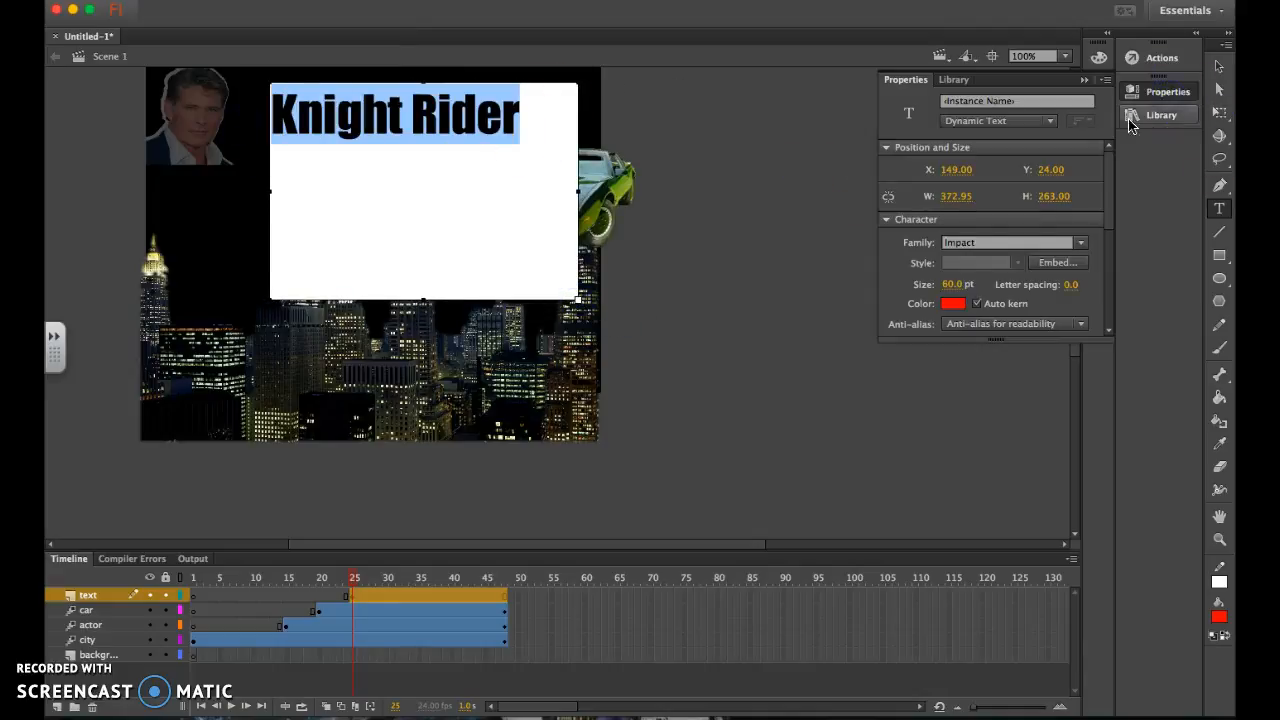
{"action": "left_click", "coordinate": [948, 284]}
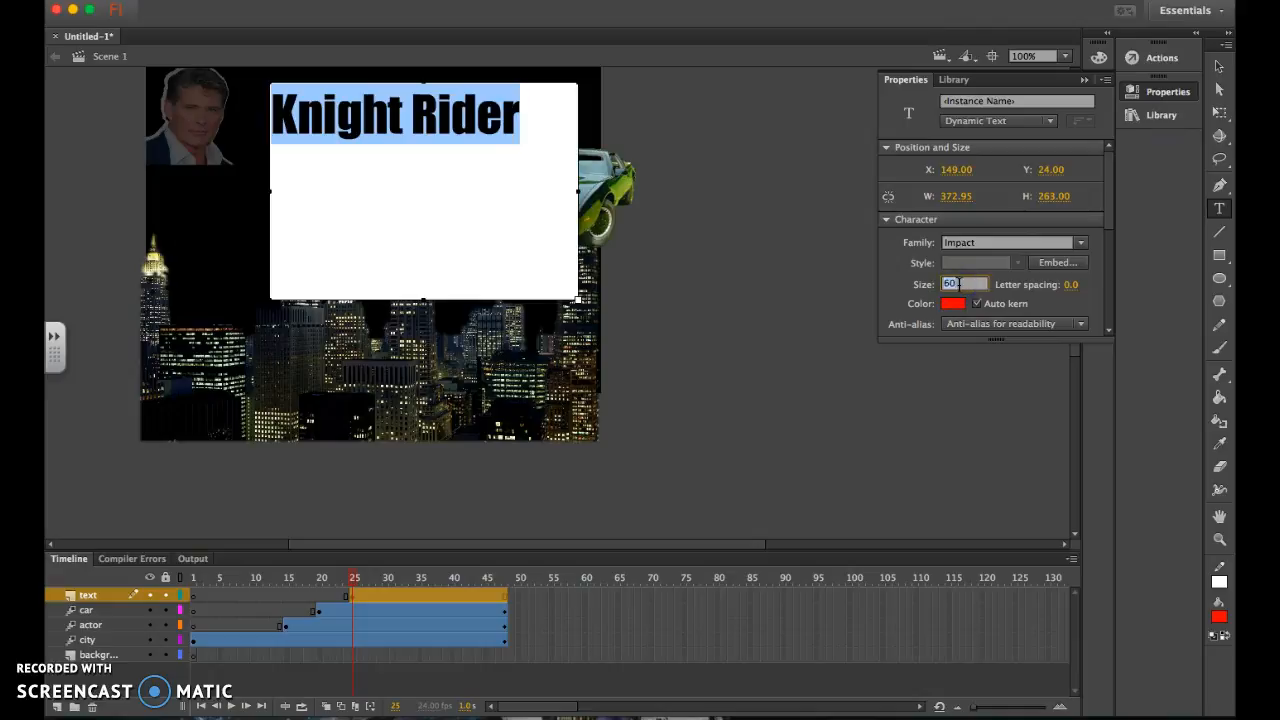
{"action": "type", "text": "80"}
{"action": "key", "text": "Return"}
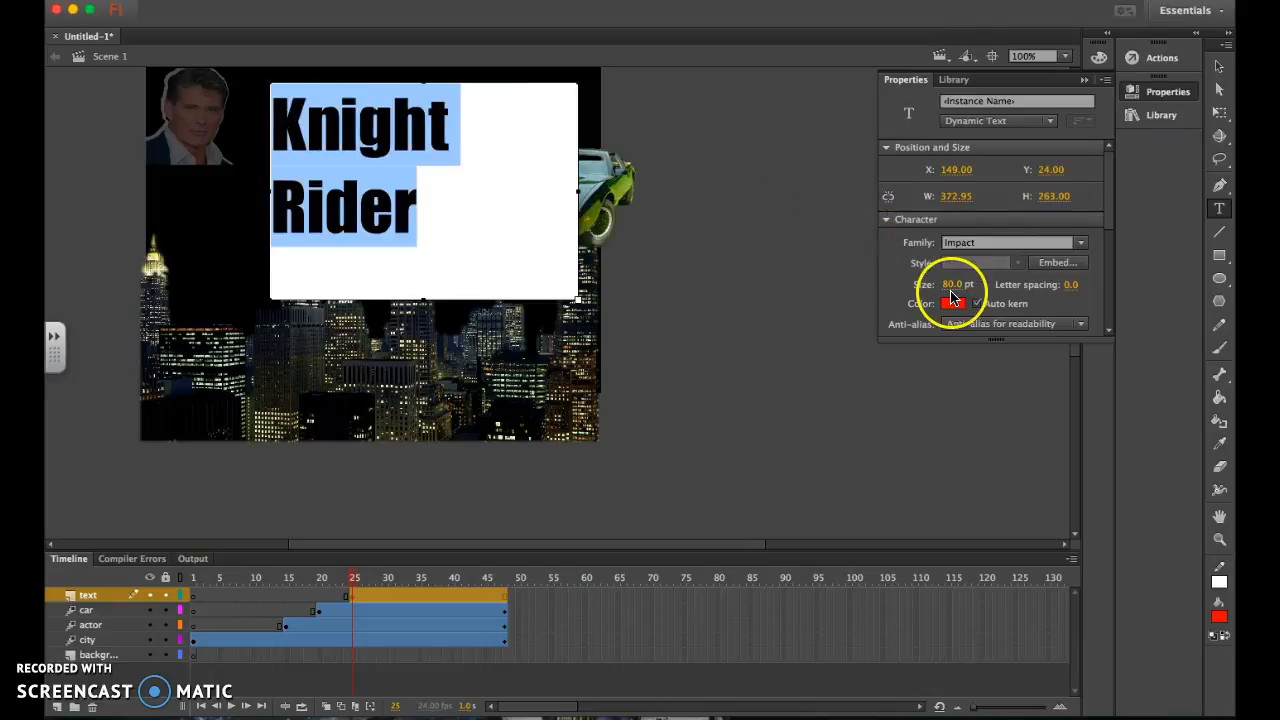
{"action": "left_click", "coordinate": [950, 285]}
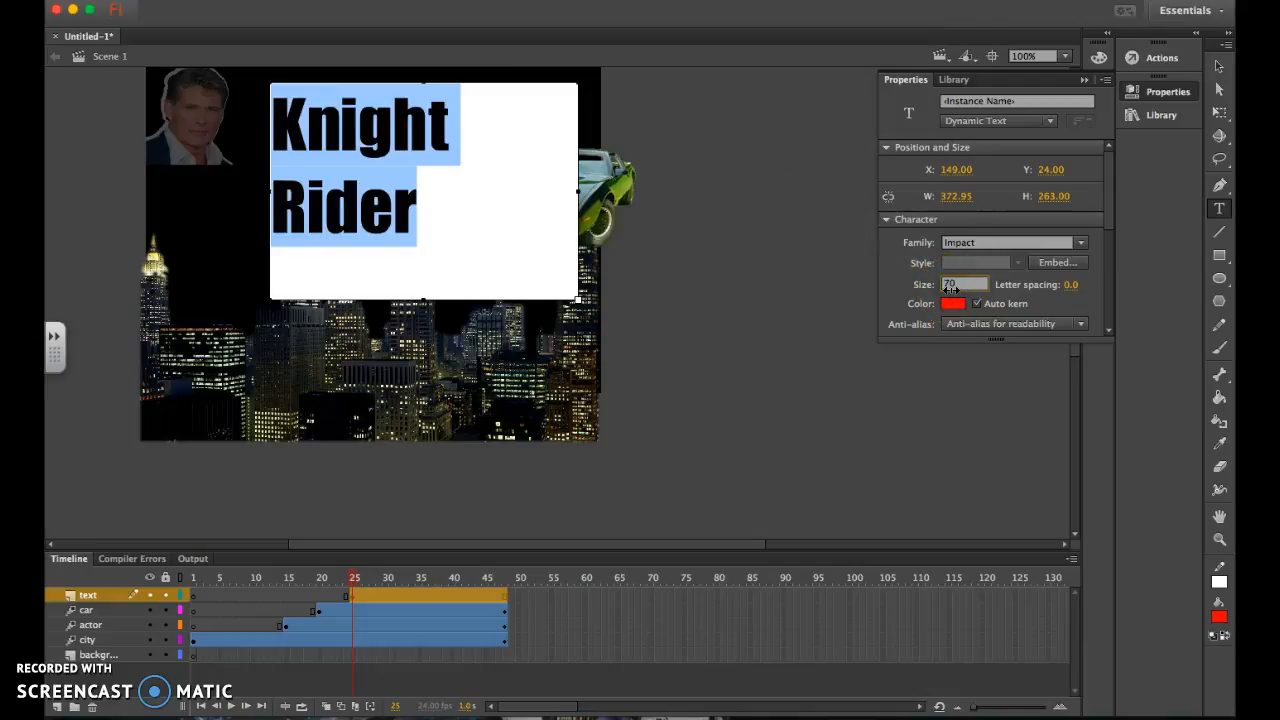
{"action": "type", "text": "70"}
{"action": "key", "text": "Return"}
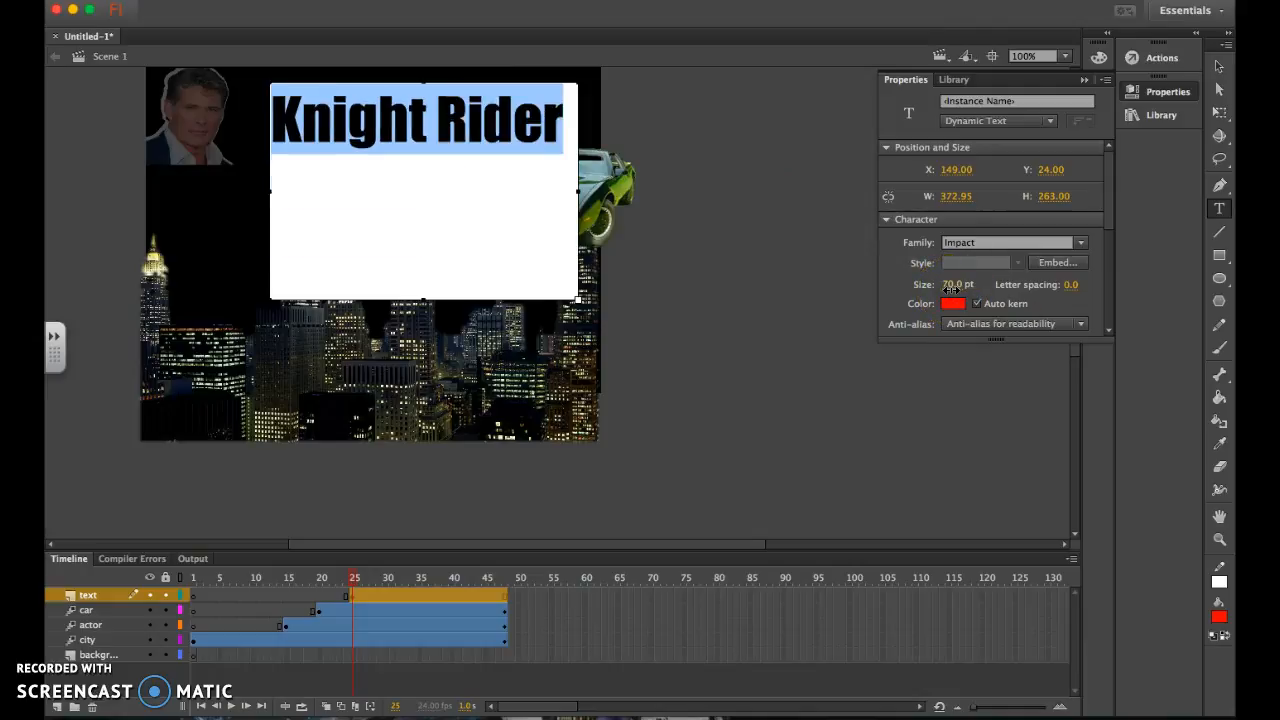
{"action": "left_click", "coordinate": [796, 153]}
- Check the remaining text instructions in Safari, and break the "Knight Rider" title in Flash apart twice
{"action": "key", "text": "super+Tab"}
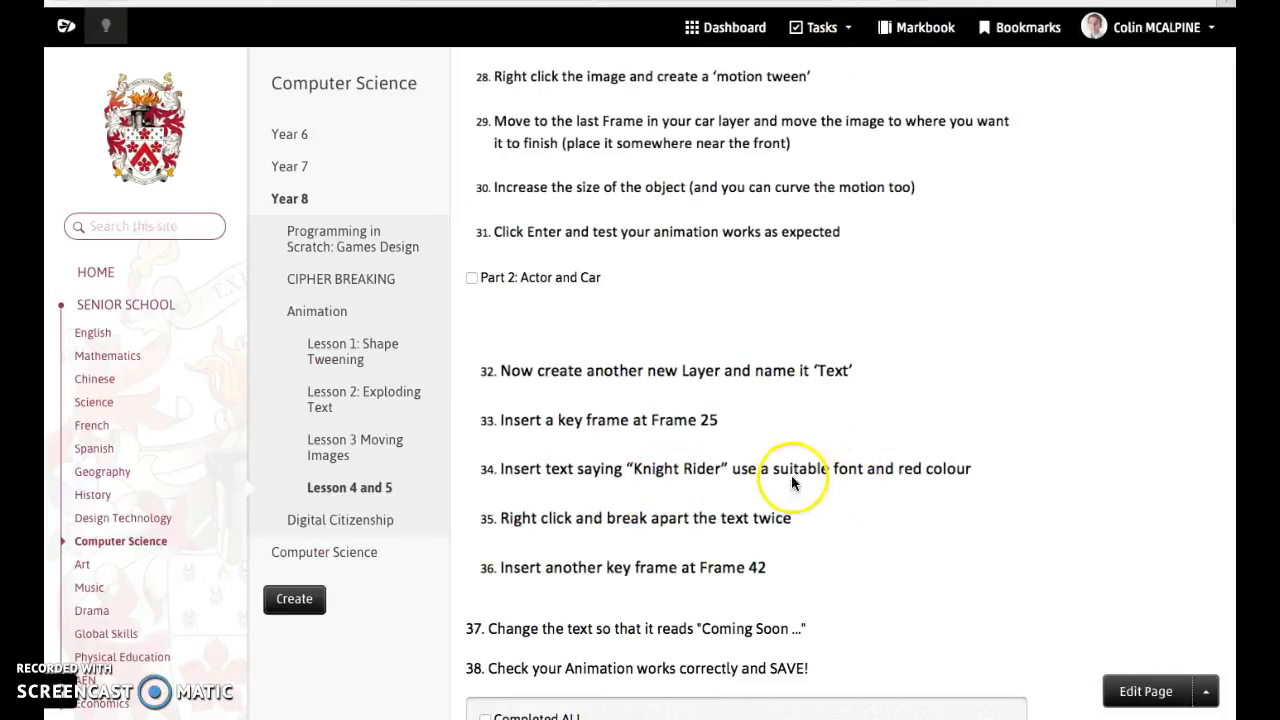
{"action": "scroll", "coordinate": [950, 481], "scroll_direction": "down", "scroll_amount": 1}
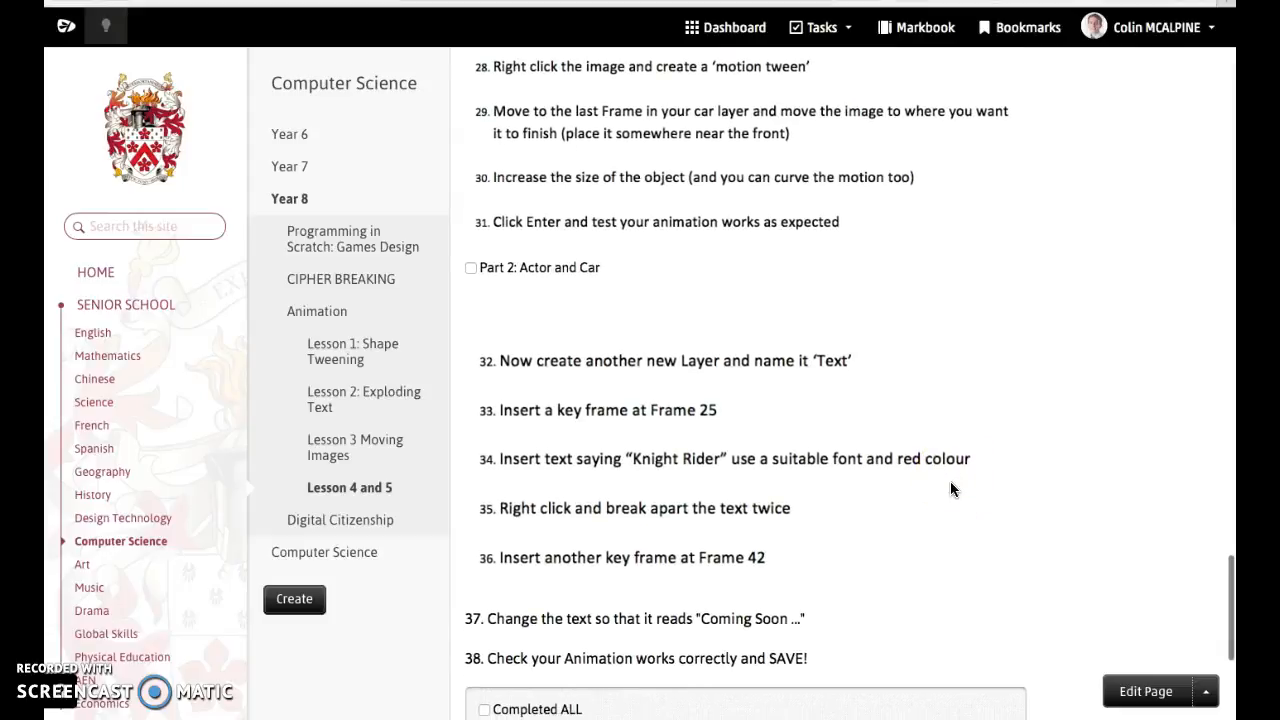
{"action": "scroll", "coordinate": [870, 477], "scroll_direction": "down", "scroll_amount": 1}
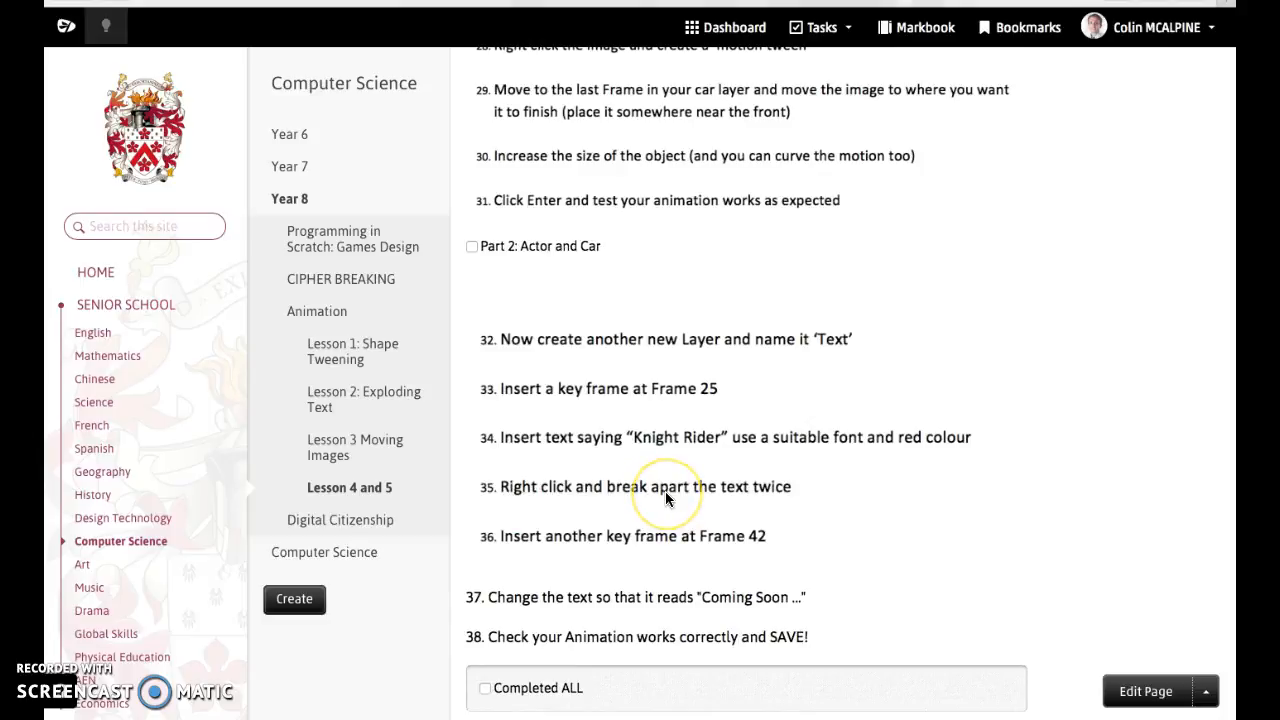
{"action": "key", "text": "super+Tab"}
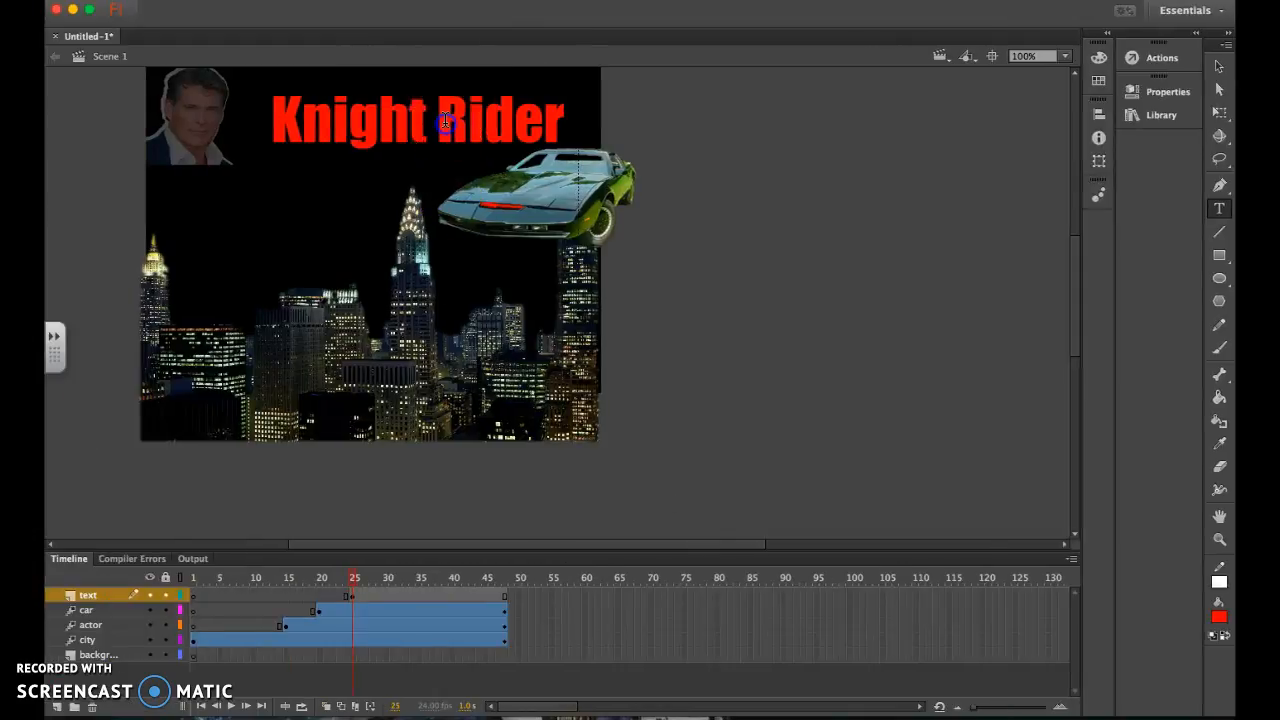
{"action": "left_click", "coordinate": [446, 121]}
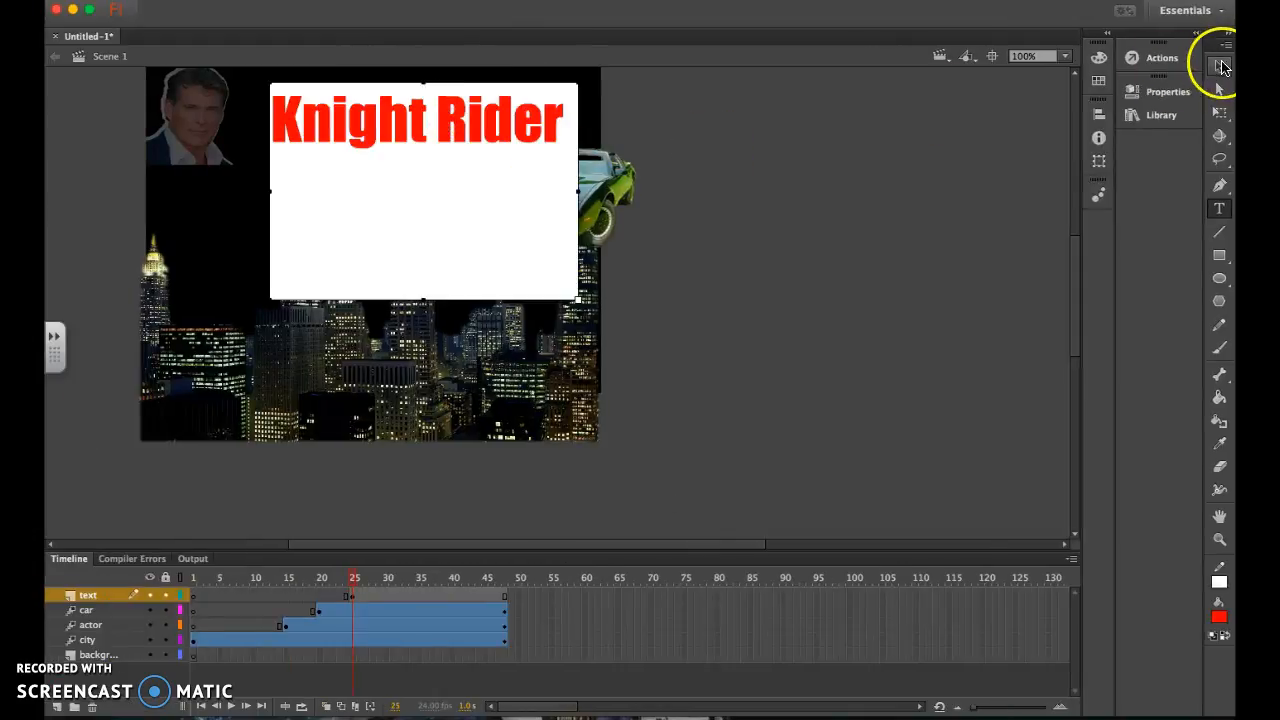
{"action": "left_click", "coordinate": [1220, 66]}
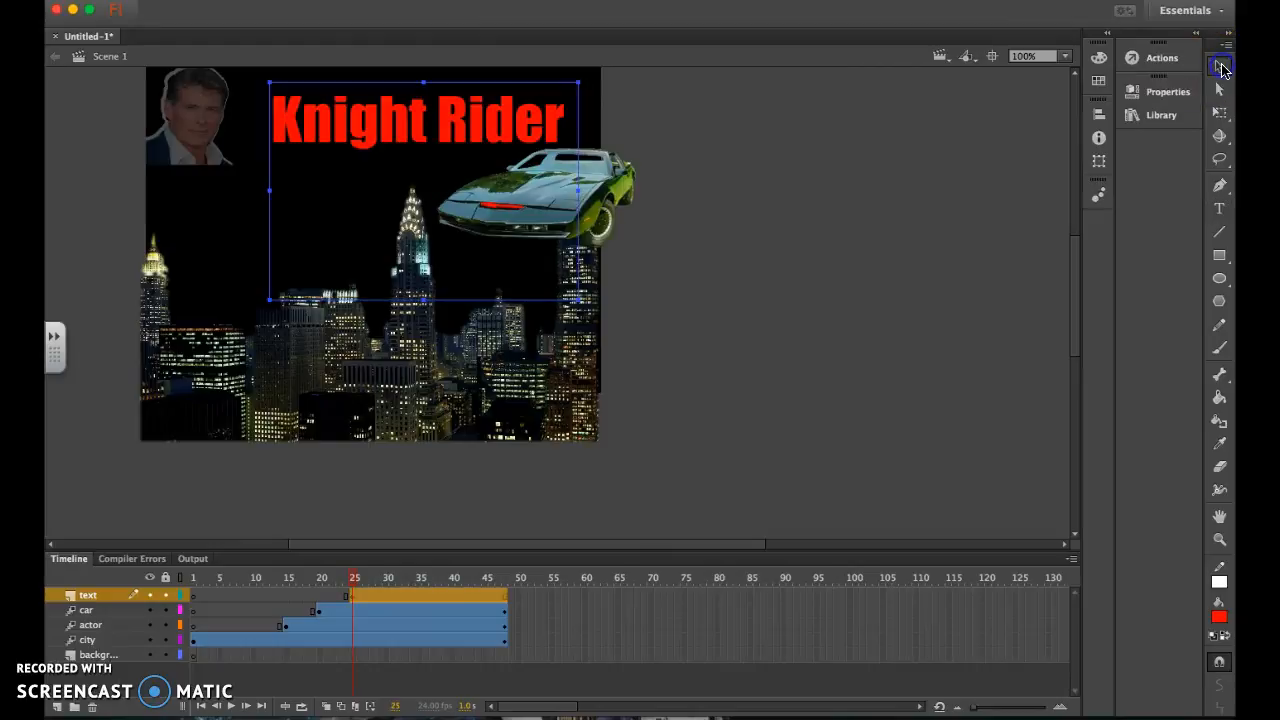
{"action": "right_click", "coordinate": [444, 120]}
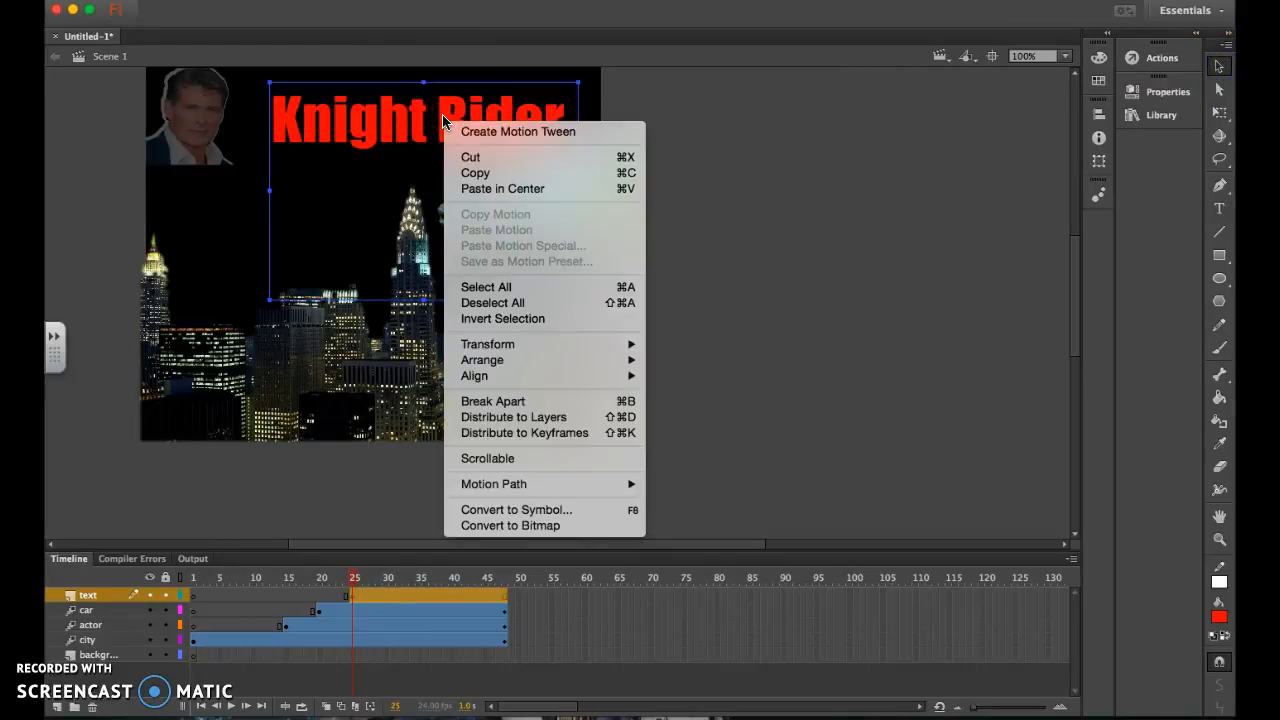
{"action": "left_click", "coordinate": [500, 401]}
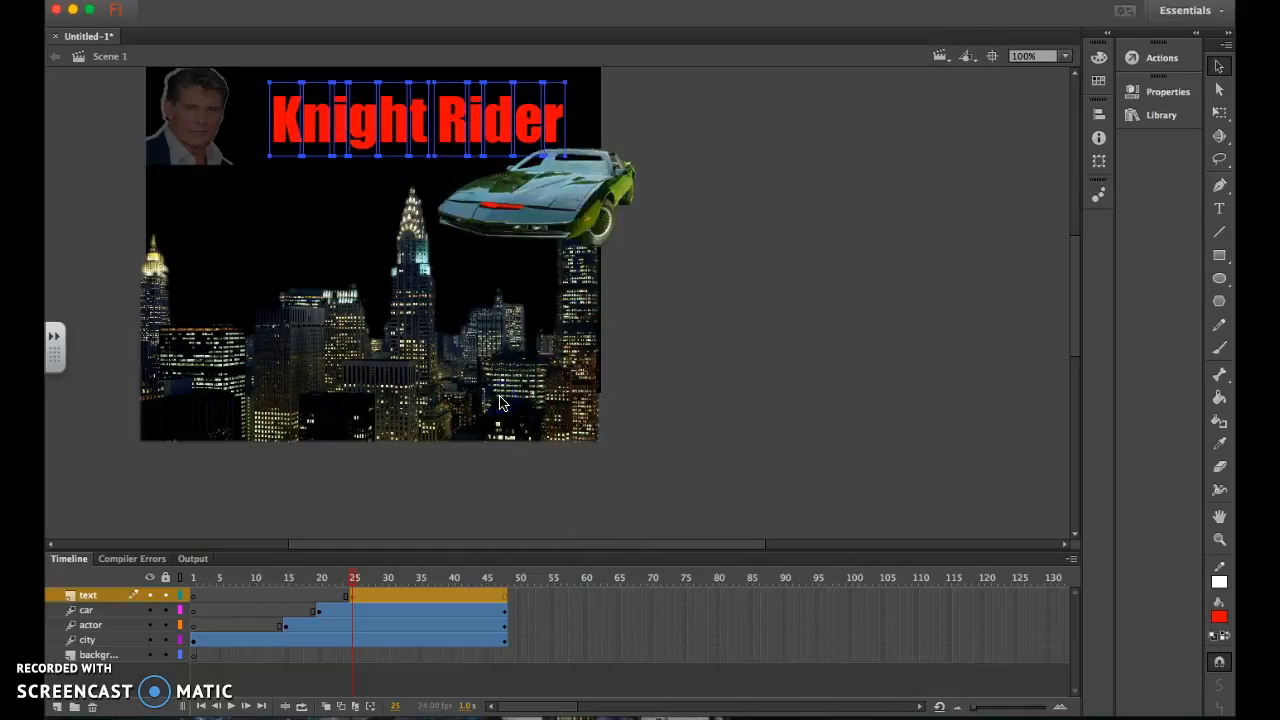
{"action": "right_click", "coordinate": [445, 130]}
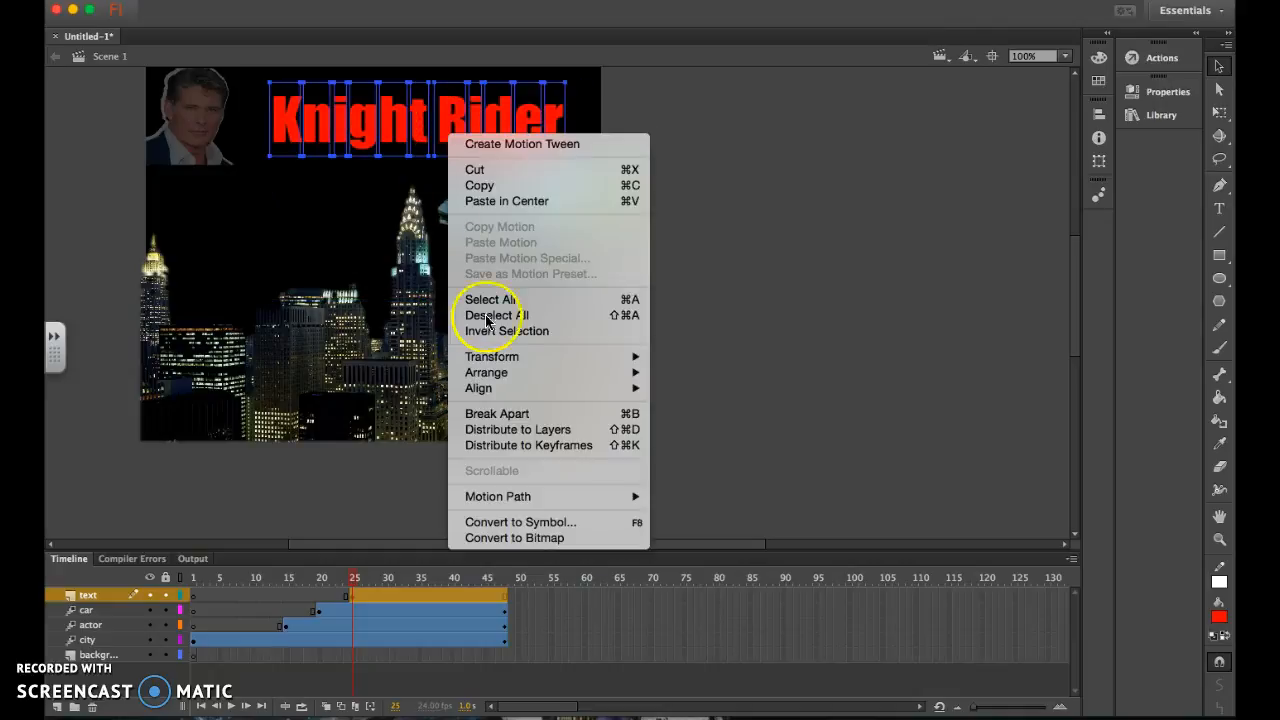
{"action": "left_click", "coordinate": [503, 414]}
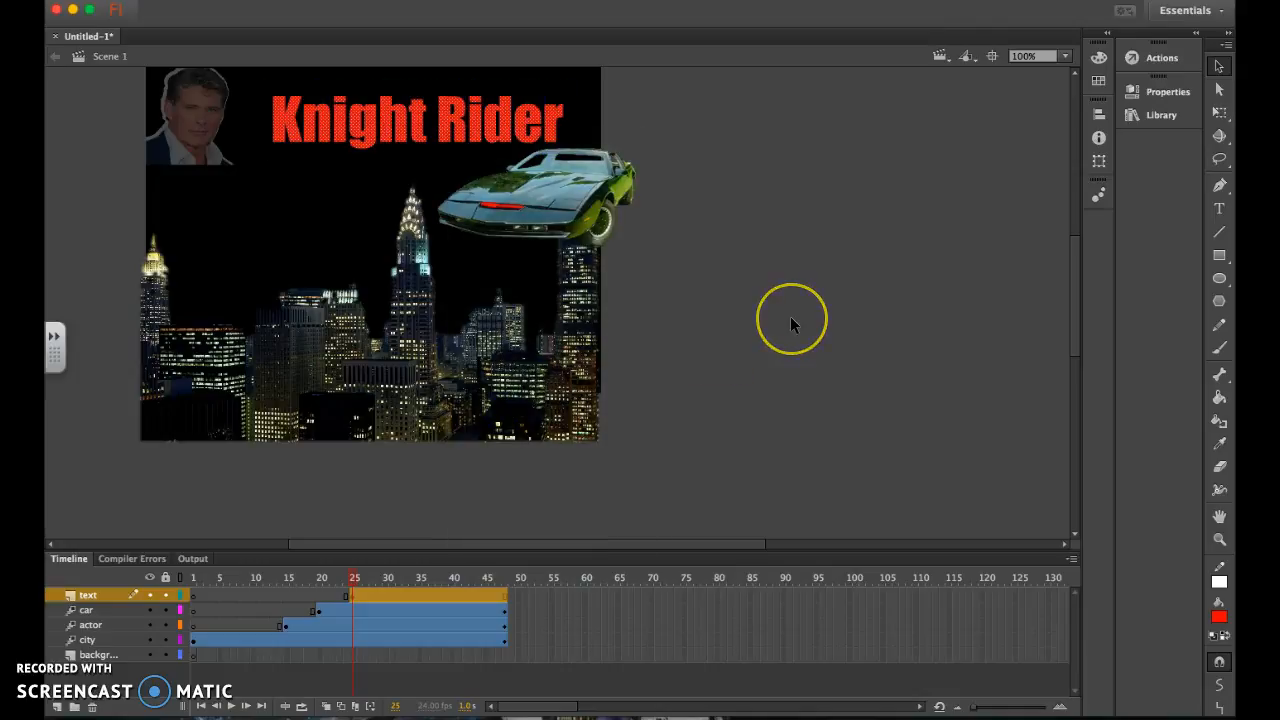
- Check the keyframe instruction in Safari and insert a keyframe at frame 42 of the text layer in Flash
{"action": "key", "text": "ctrl+Right"}
{"action": "scroll", "coordinate": [790, 322], "scroll_direction": "down", "scroll_amount": 3}
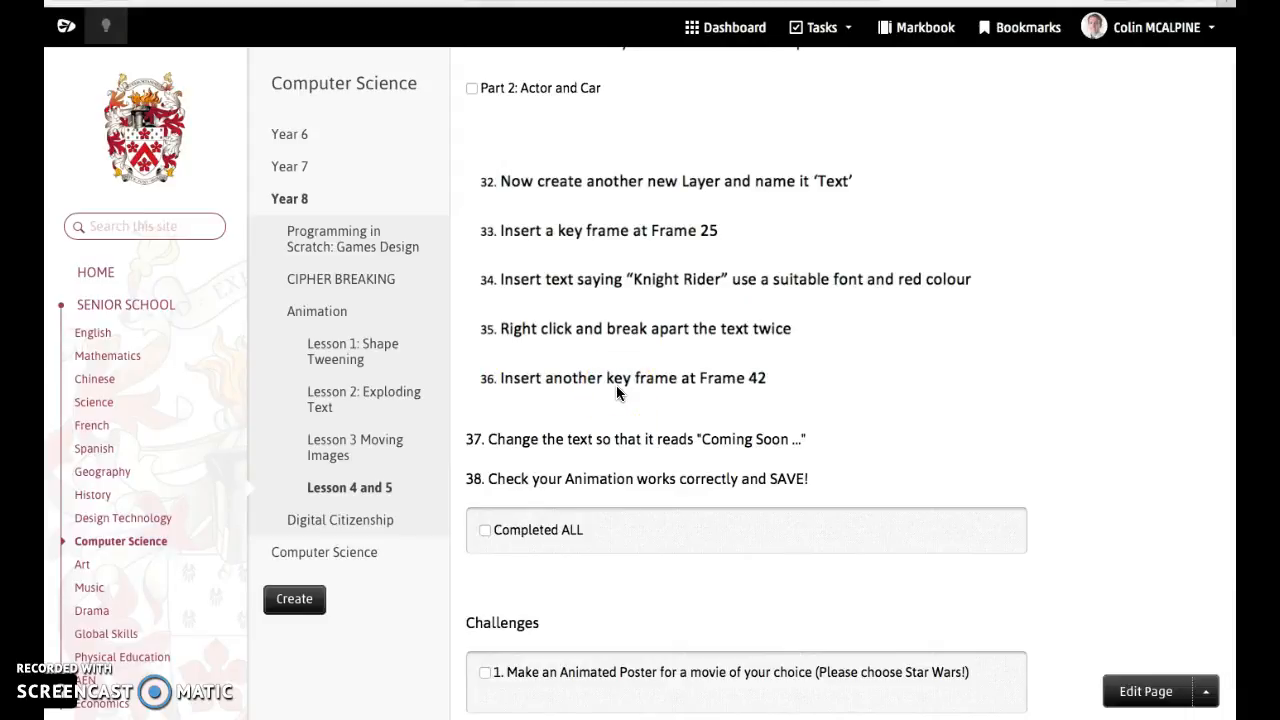
{"action": "key", "text": "super+Tab"}
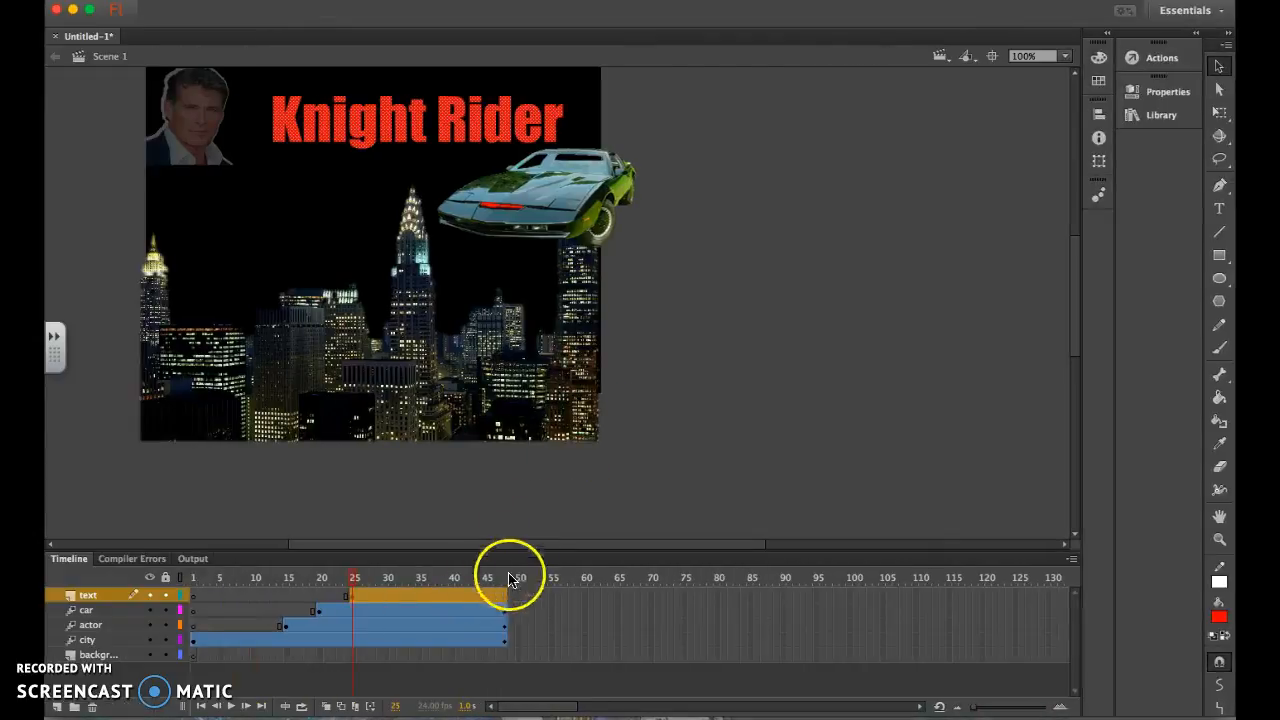
{"action": "left_click", "coordinate": [396, 580]}
{"action": "left_click_drag", "start_coordinate": [396, 580], "coordinate": [465, 584]}
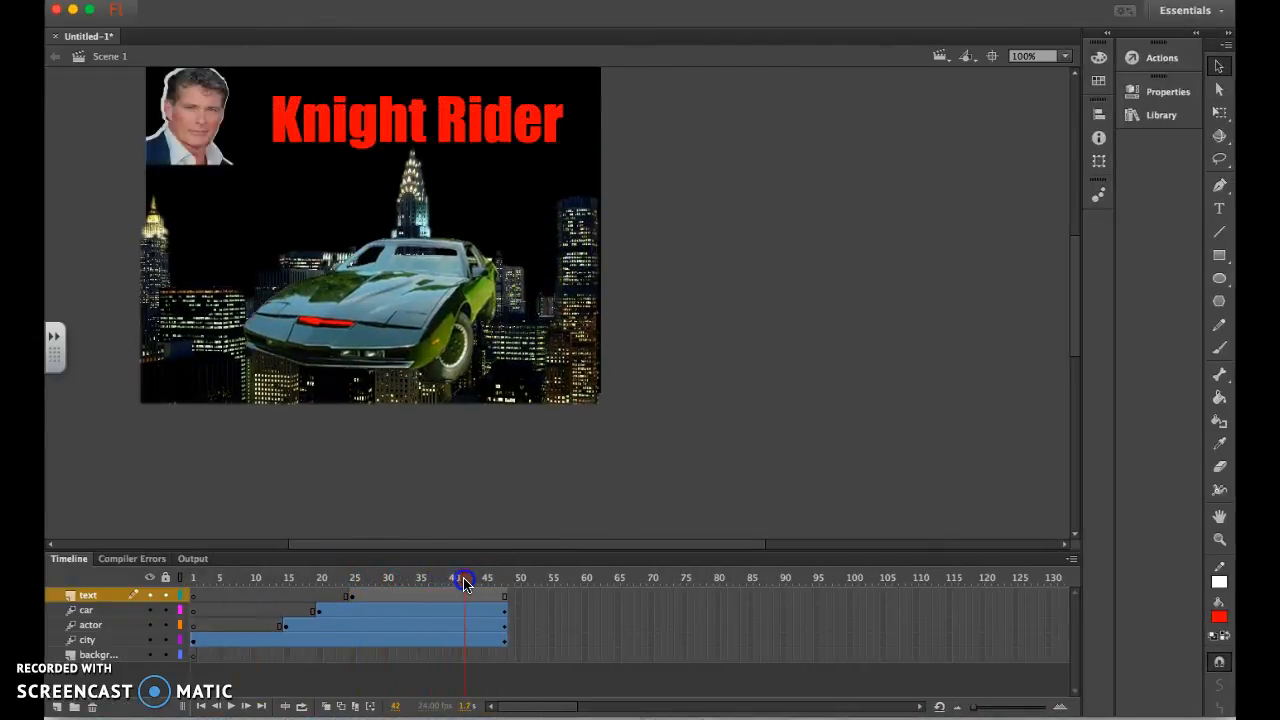
{"action": "left_click", "coordinate": [465, 595]}
{"action": "right_click", "coordinate": [465, 596]}
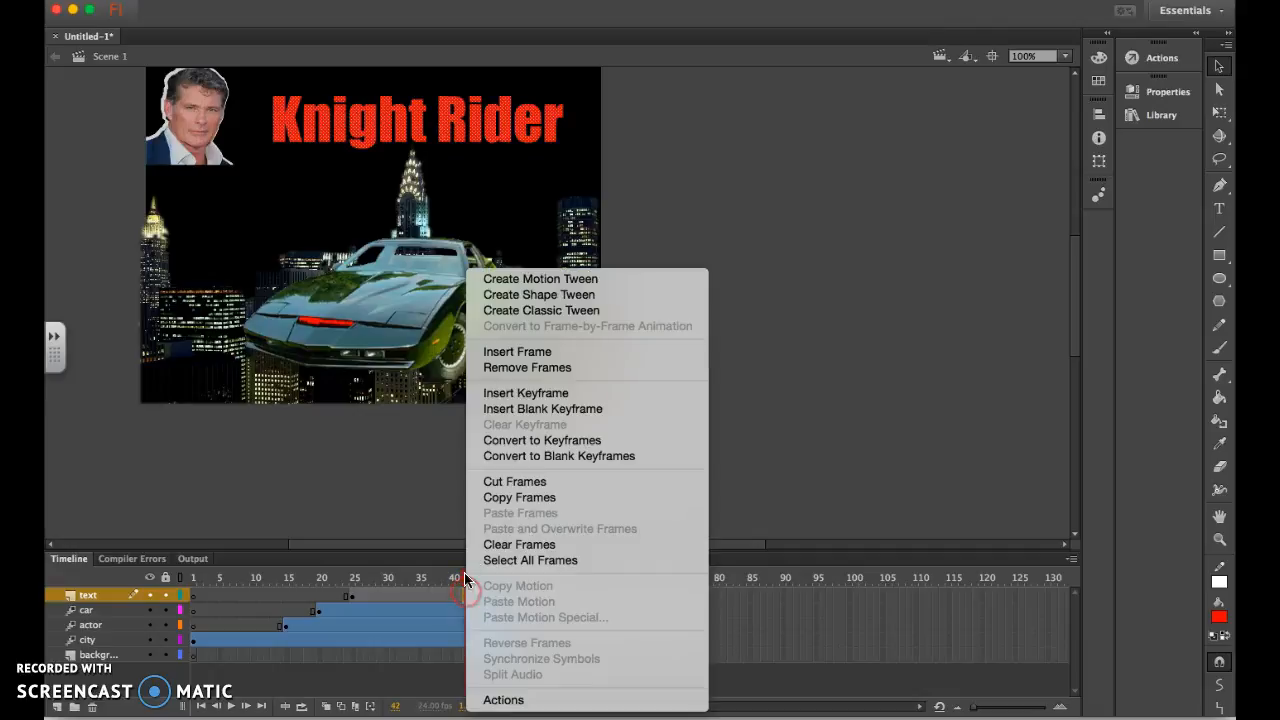
{"action": "left_click", "coordinate": [553, 394]}
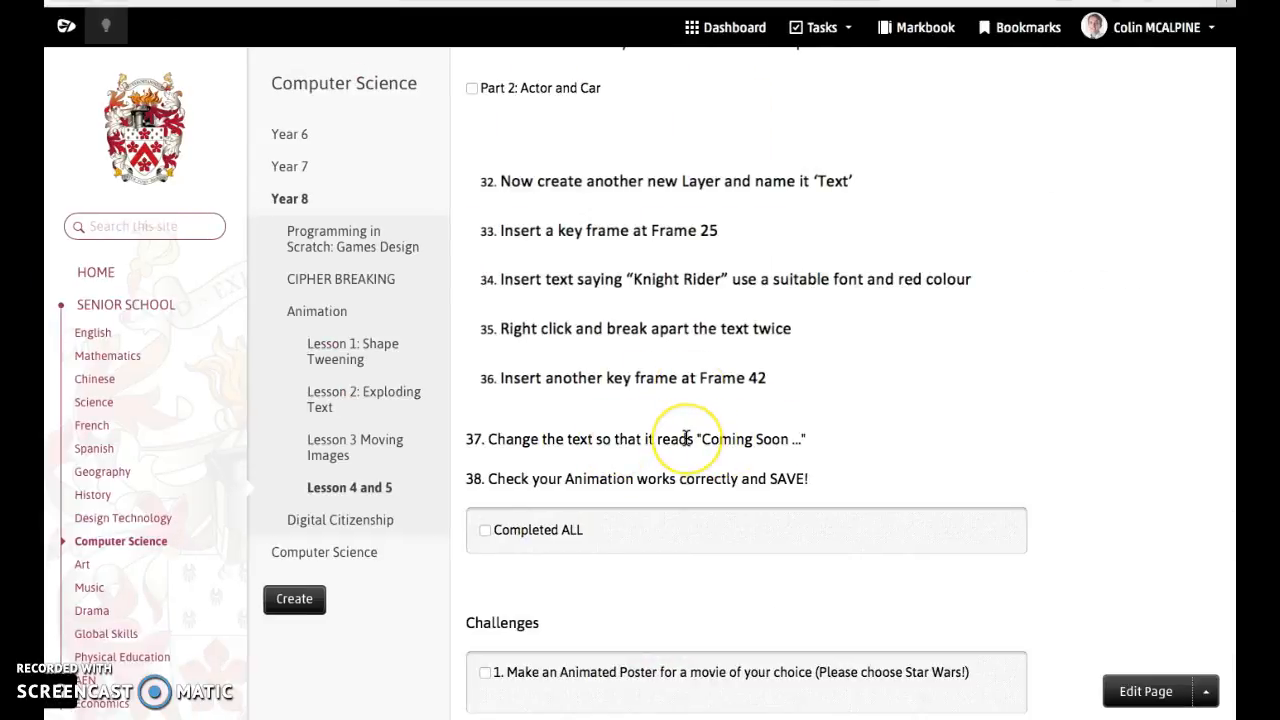
- Back in Flash, replace the "Knight Rider" title at frame 42 with a new text box reading "COMING SOON"
{"action": "key", "text": "super+Tab"}
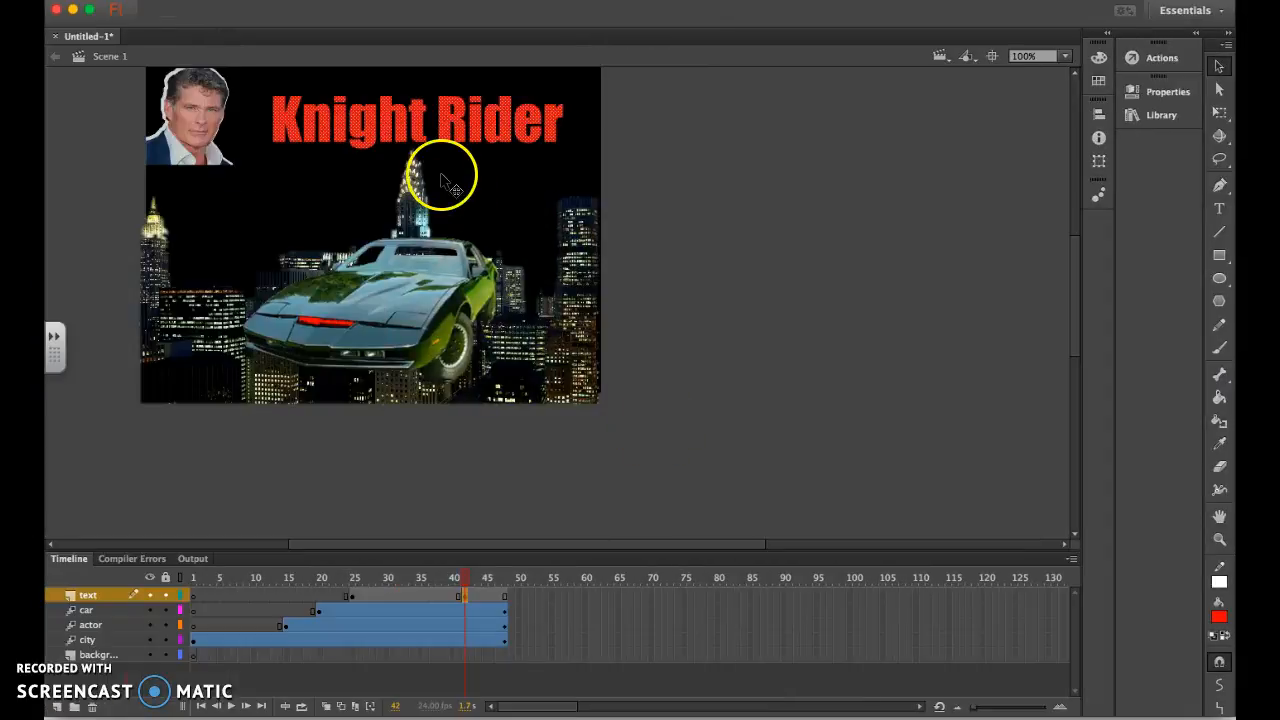
{"action": "key", "text": "Delete"}
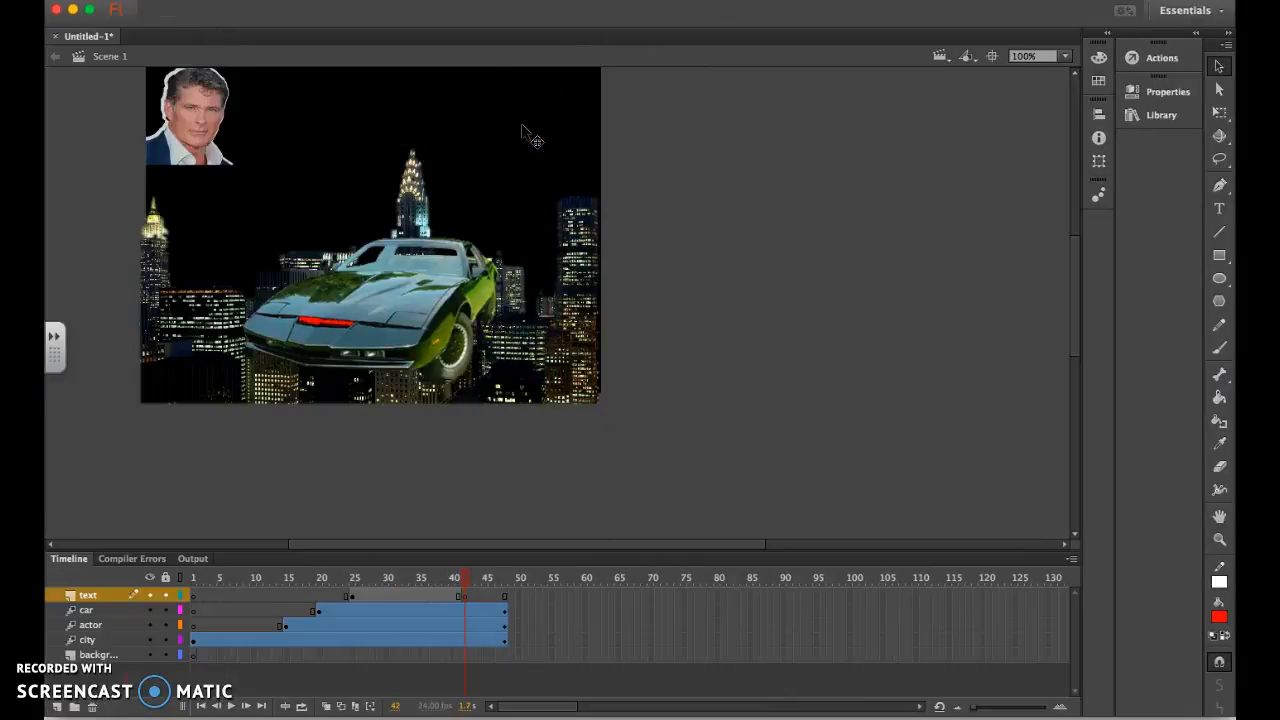
{"action": "left_click", "coordinate": [1219, 208]}
{"action": "left_click_drag", "start_coordinate": [253, 67], "coordinate": [600, 178]}
{"action": "left_click", "coordinate": [379, 122]}
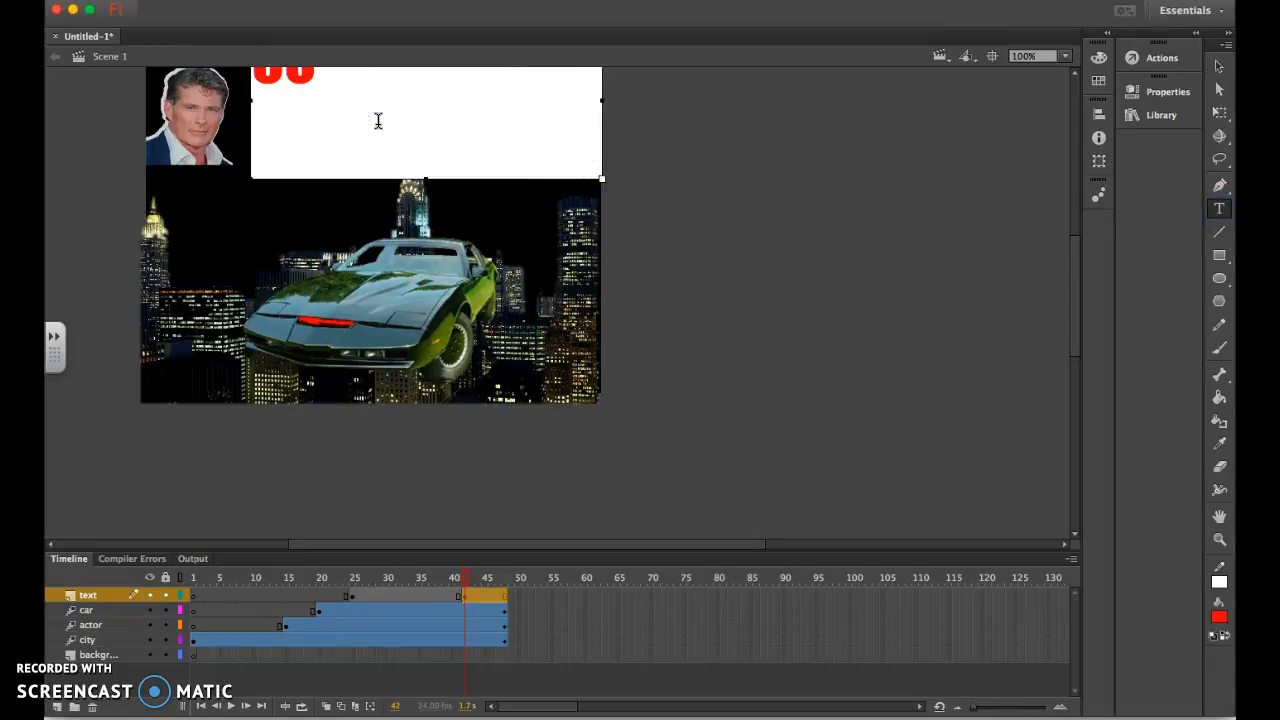
{"action": "type", "text": "COMING SOON"}
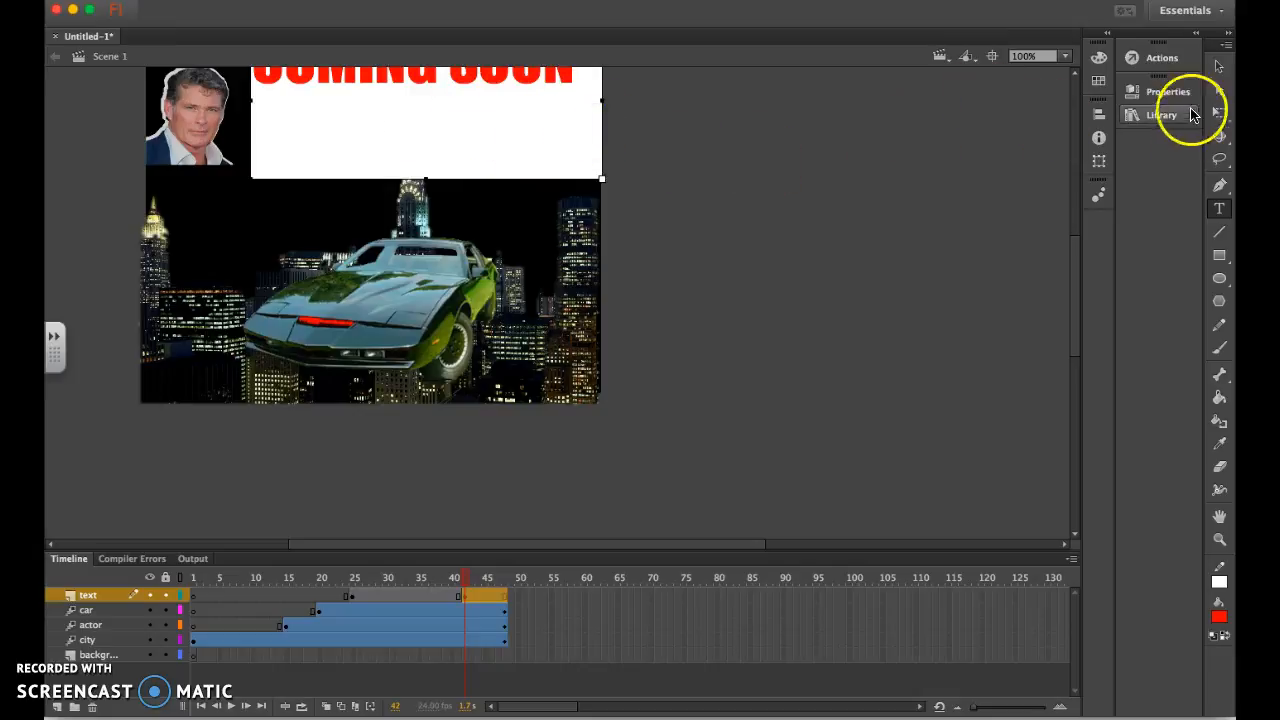
- Move the "COMING SOON" text down so it sits fully on the stage beside the actor, above the car
{"action": "left_click", "coordinate": [1219, 66]}
{"action": "left_click", "coordinate": [438, 170]}
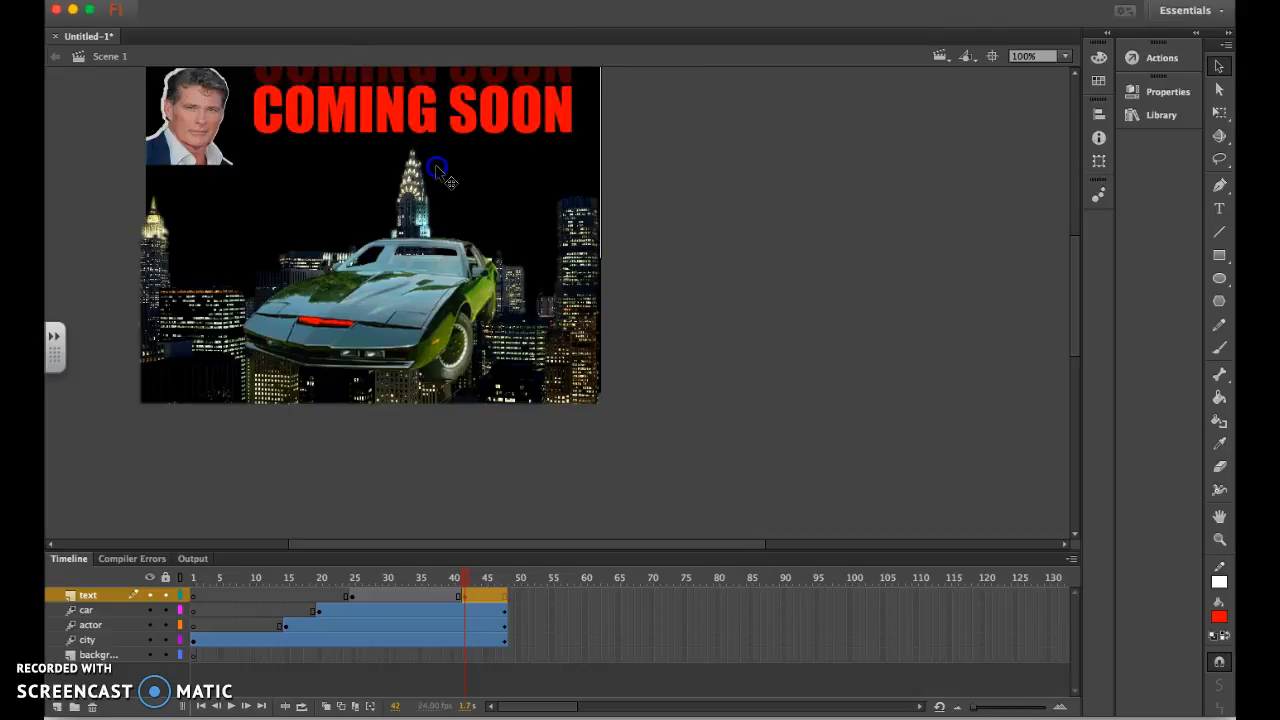
{"action": "left_click_drag", "start_coordinate": [440, 173], "coordinate": [433, 176]}
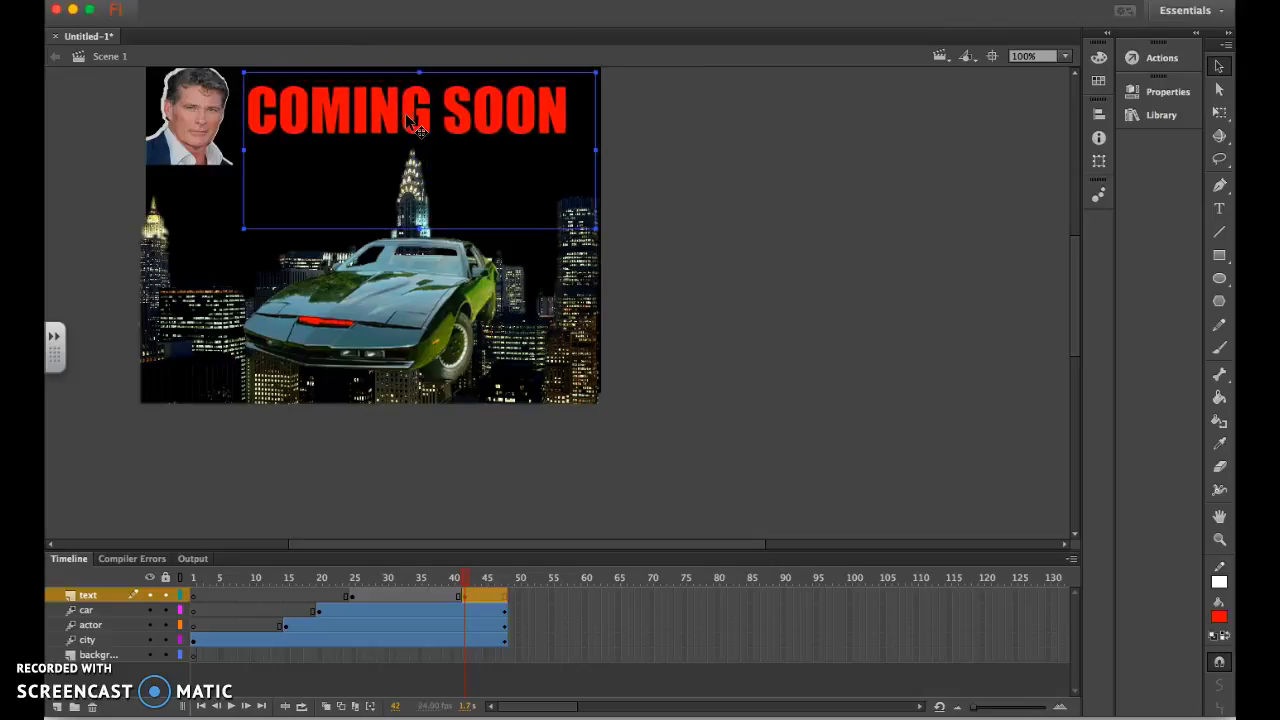
- Break the "COMING SOON" text at frame 42 apart twice, turning its letters into editable shapes
{"action": "right_click", "coordinate": [407, 120]}
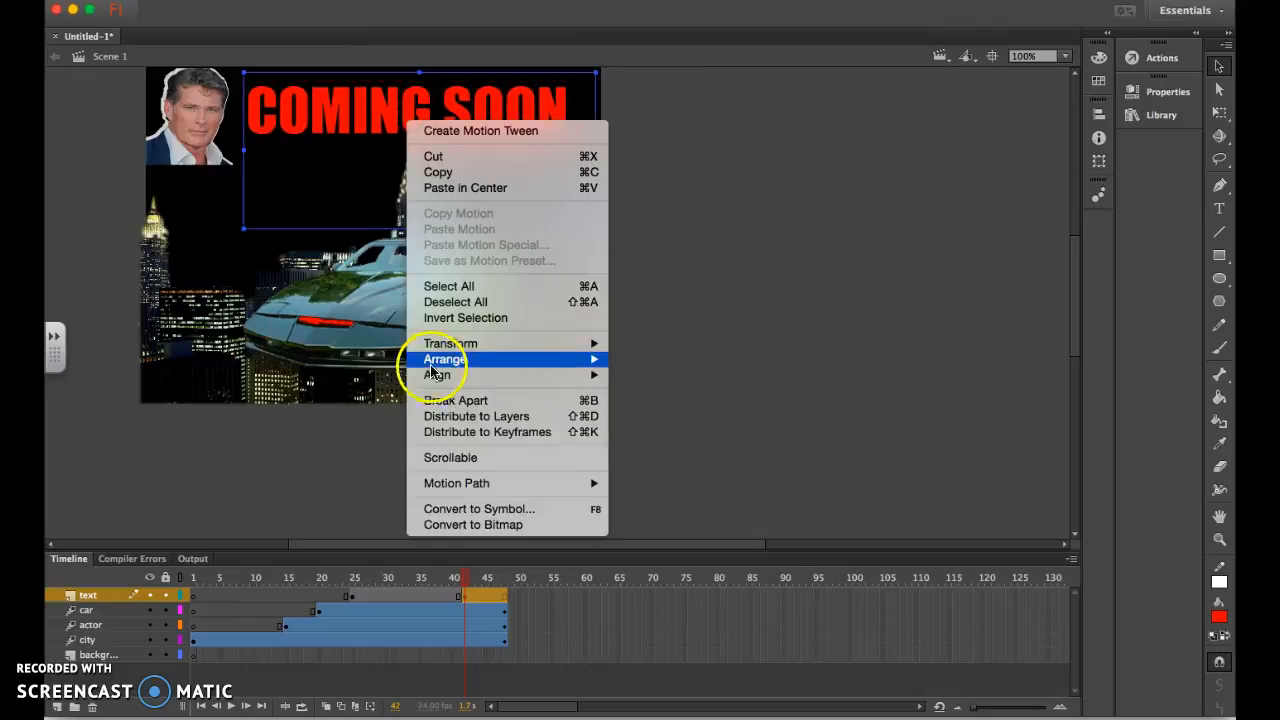
{"action": "left_click", "coordinate": [456, 400]}
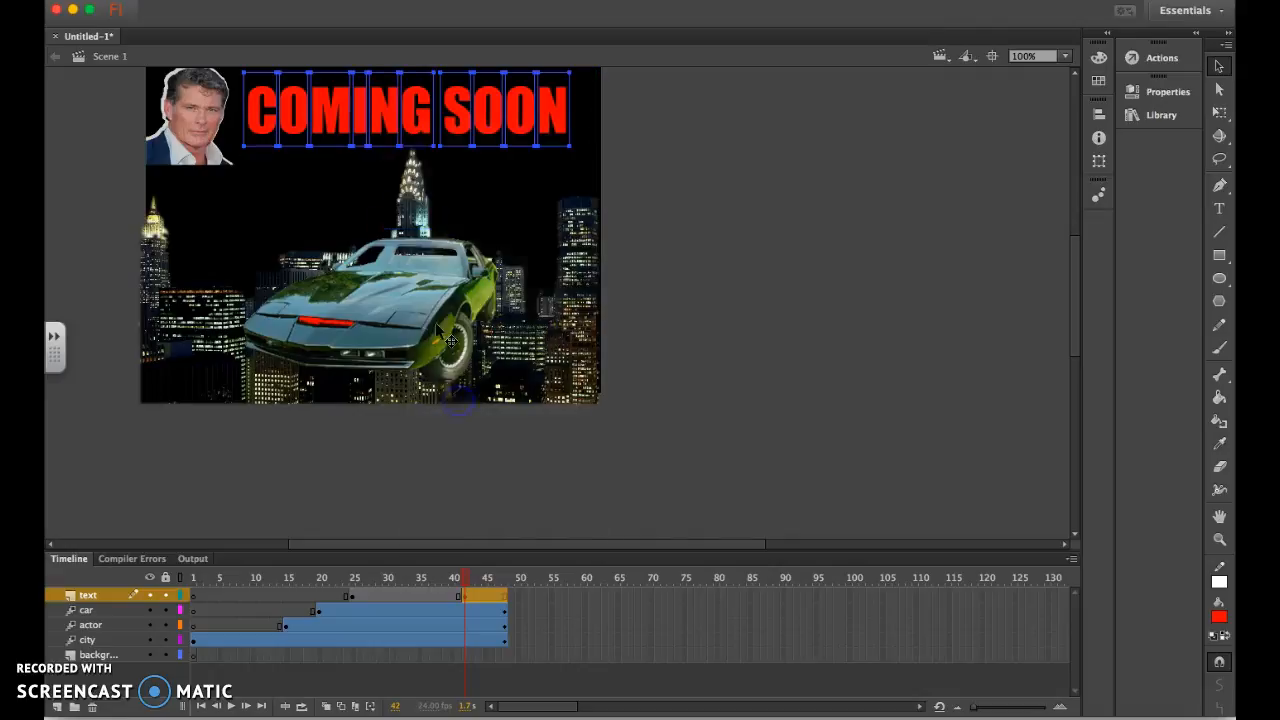
{"action": "right_click", "coordinate": [398, 126]}
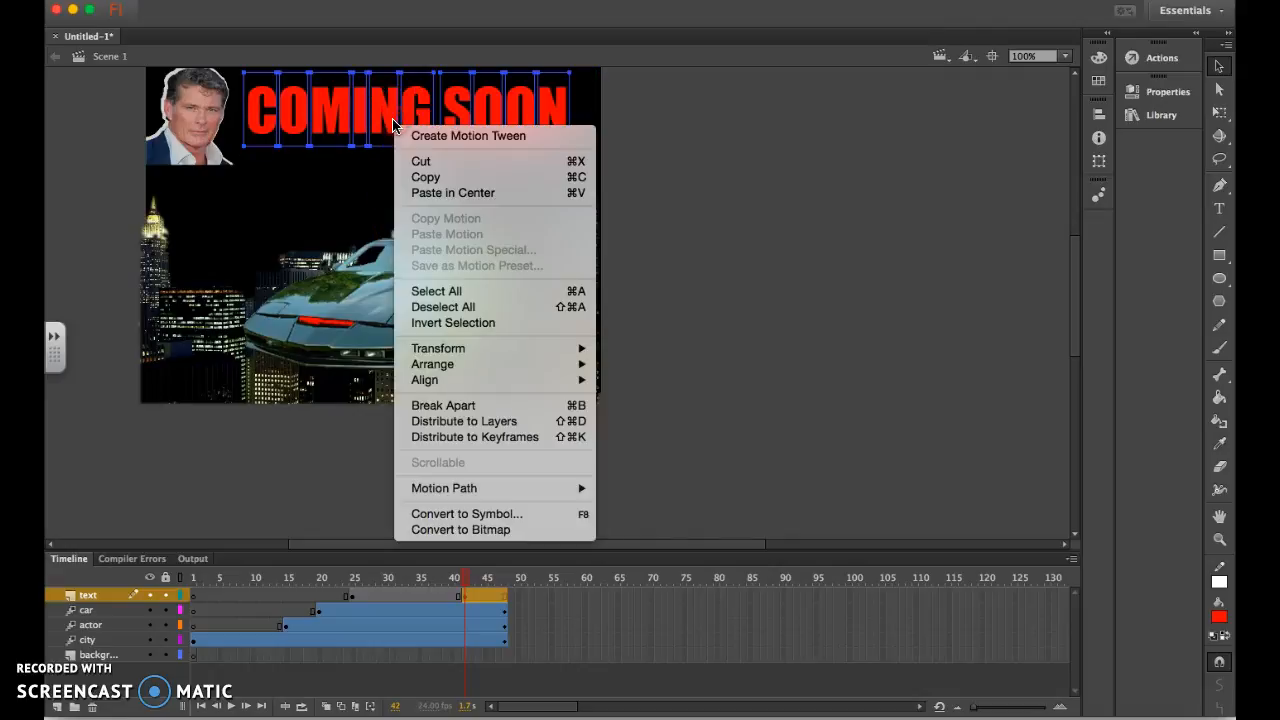
{"action": "left_click", "coordinate": [458, 404]}
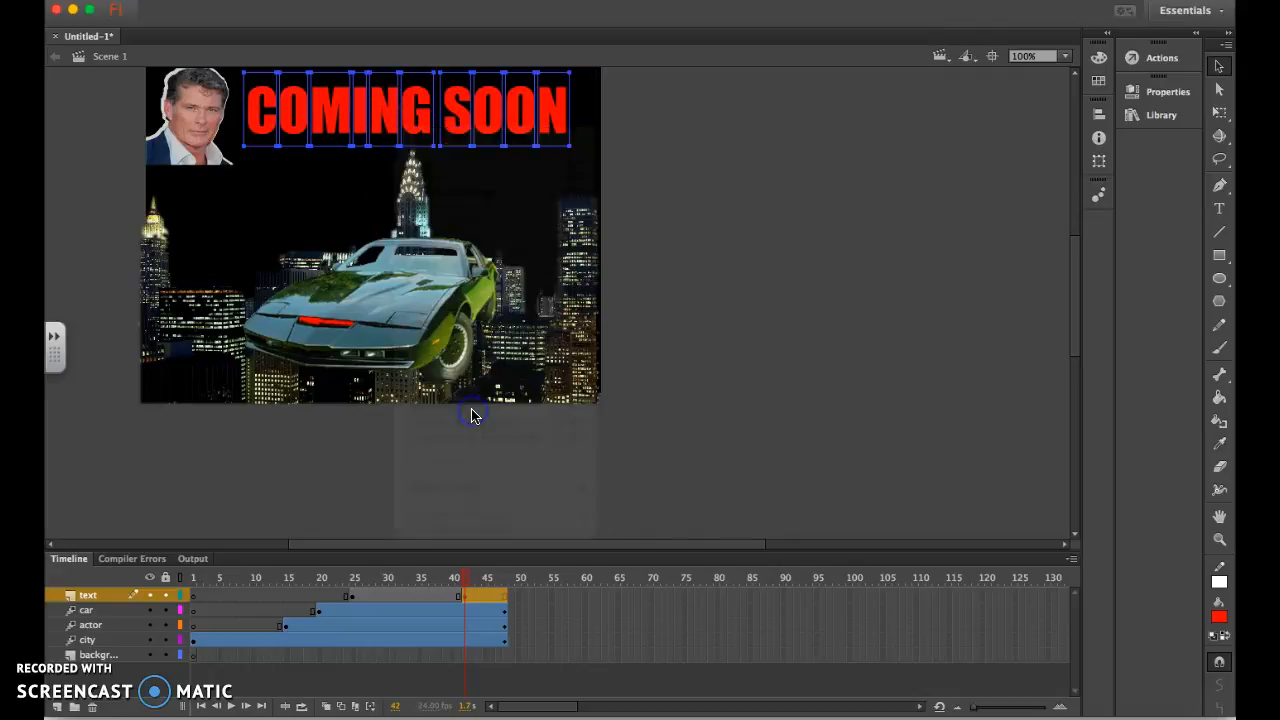
- Create a shape tween on the text layer between the keyframes at frames 25 and 42
{"action": "left_click", "coordinate": [410, 597]}
{"action": "right_click", "coordinate": [410, 597]}
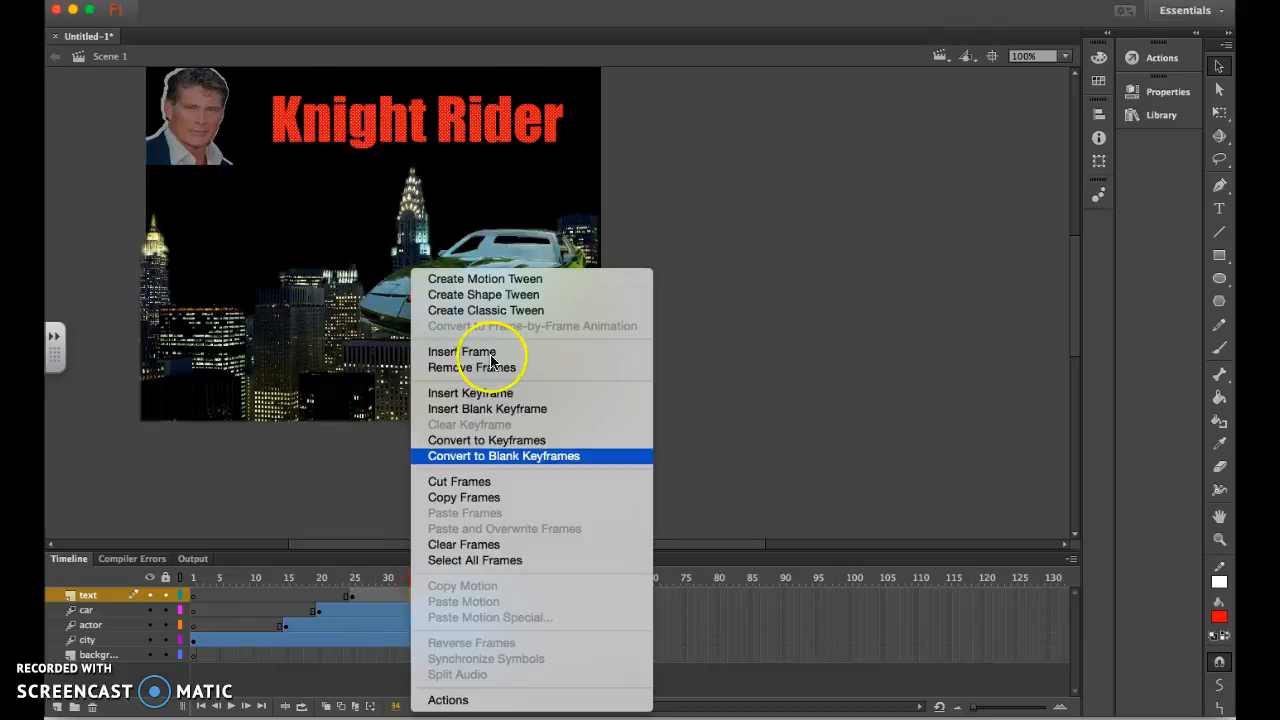
{"action": "left_click", "coordinate": [500, 304]}
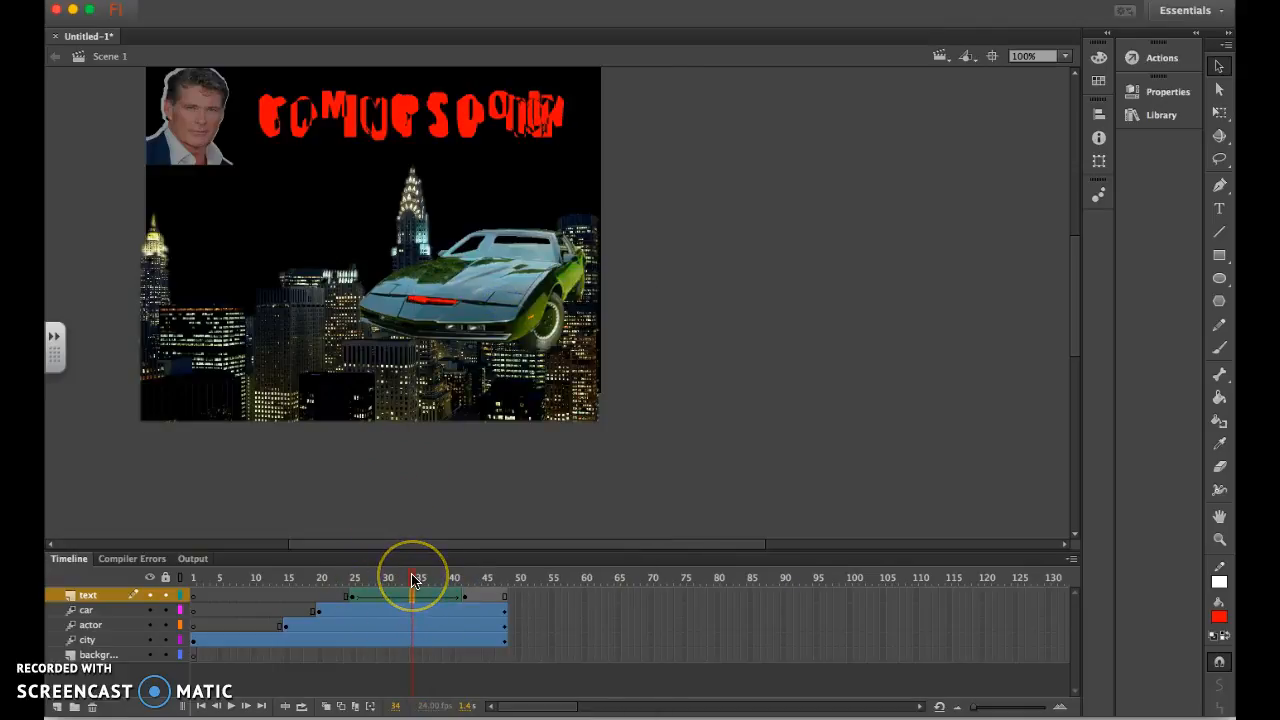
- Scrub back to frame 23, test the movie to preview the title morph, and close the preview window
{"action": "left_click_drag", "start_coordinate": [414, 580], "coordinate": [341, 598]}
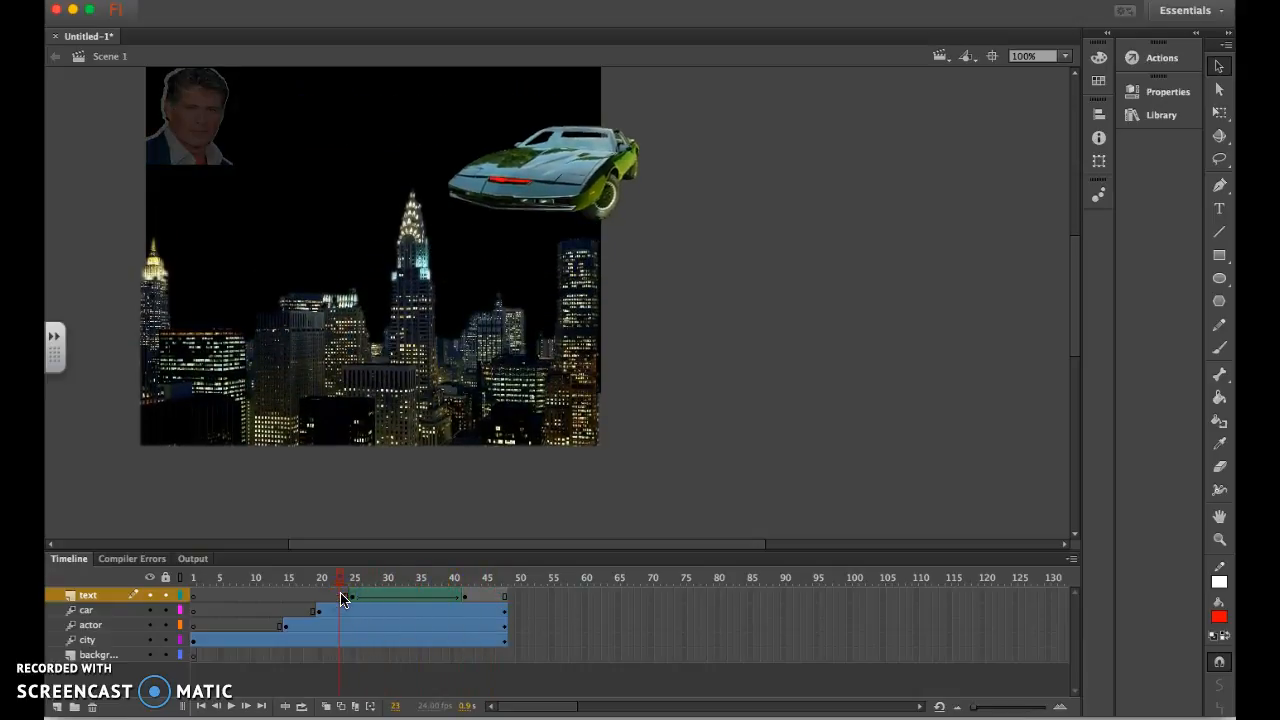
{"action": "key", "text": "super+Return"}
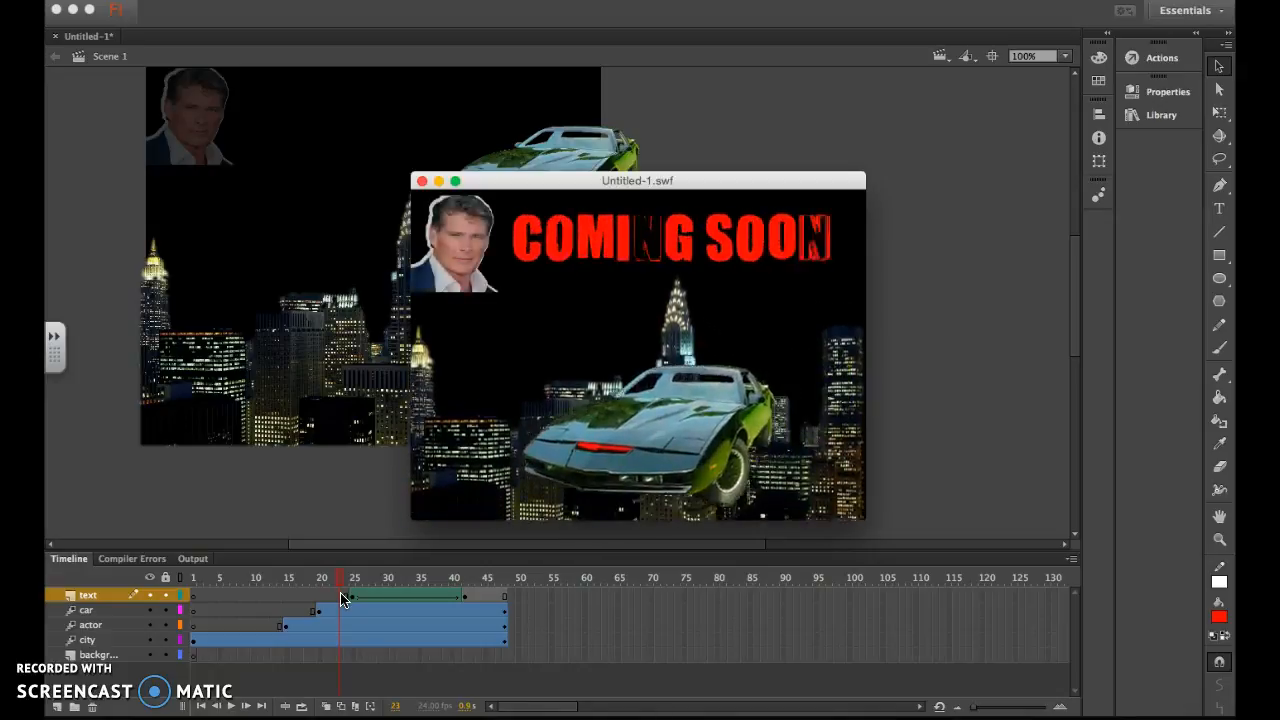
{"action": "left_click", "coordinate": [422, 181]}
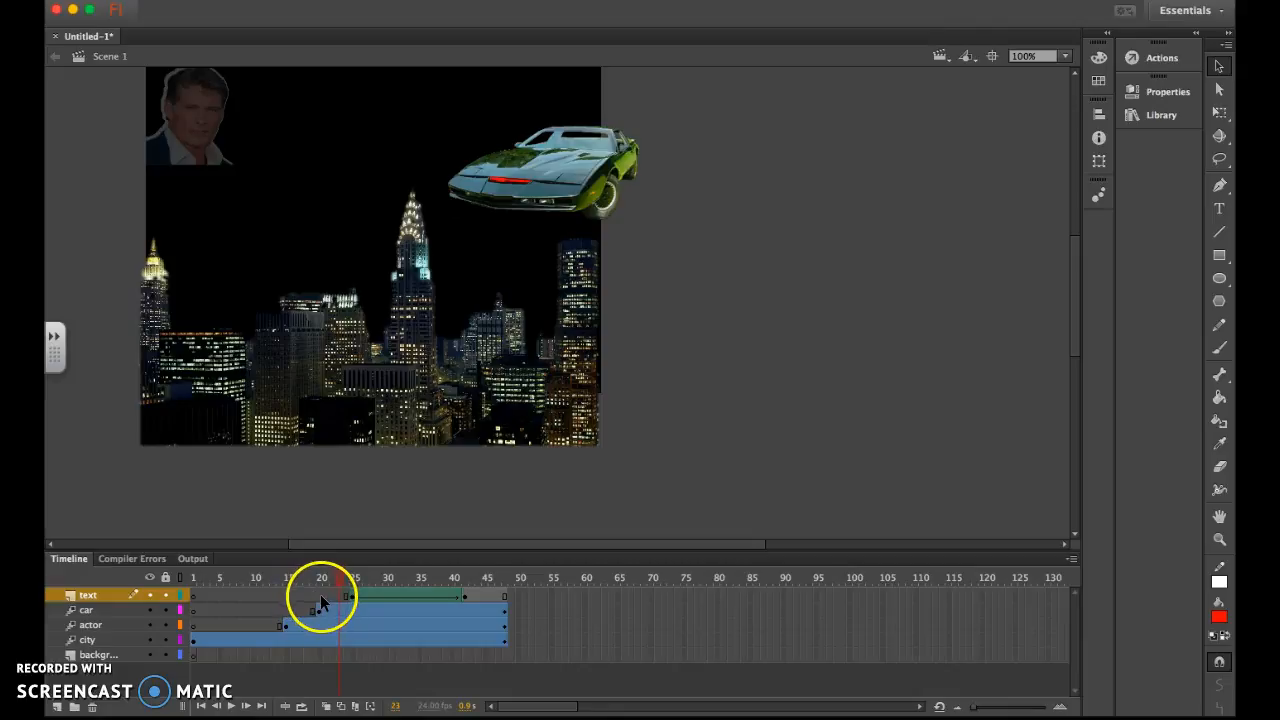
- Copy the text layer's frame 25 and try to paste the title into a new keyframe at frame 20
{"action": "left_click", "coordinate": [351, 596]}
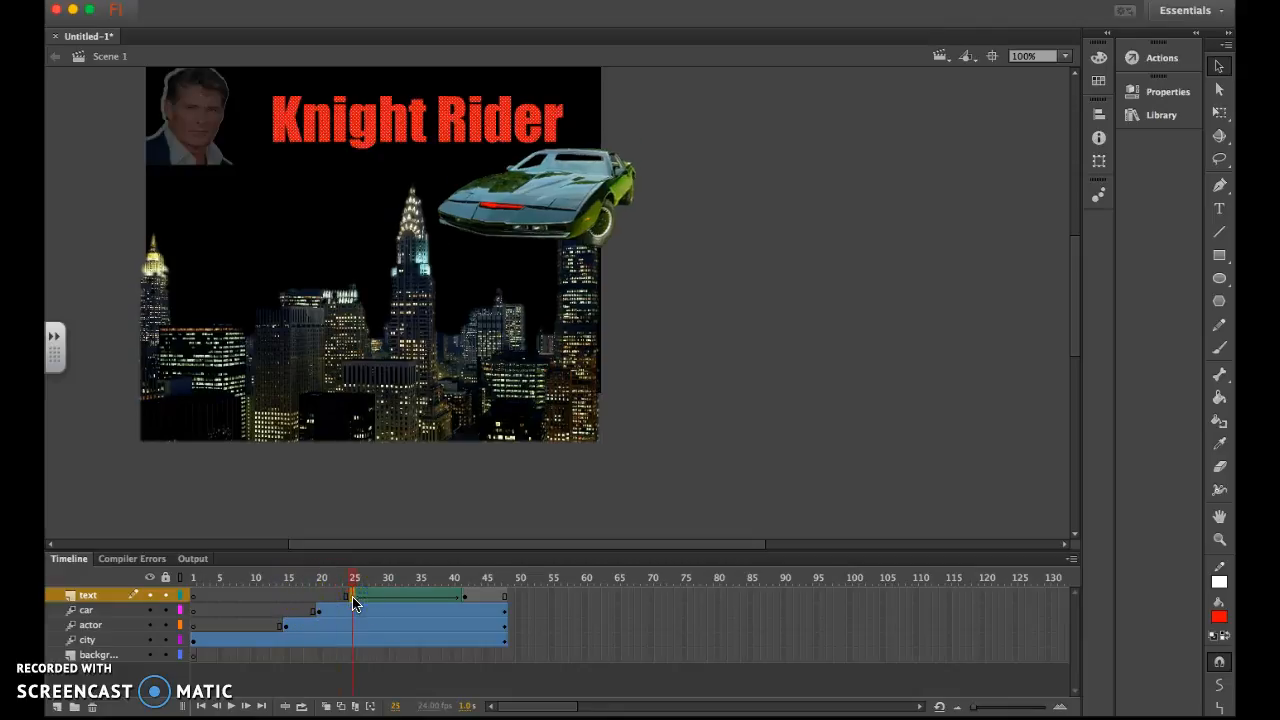
{"action": "right_click", "coordinate": [353, 602]}
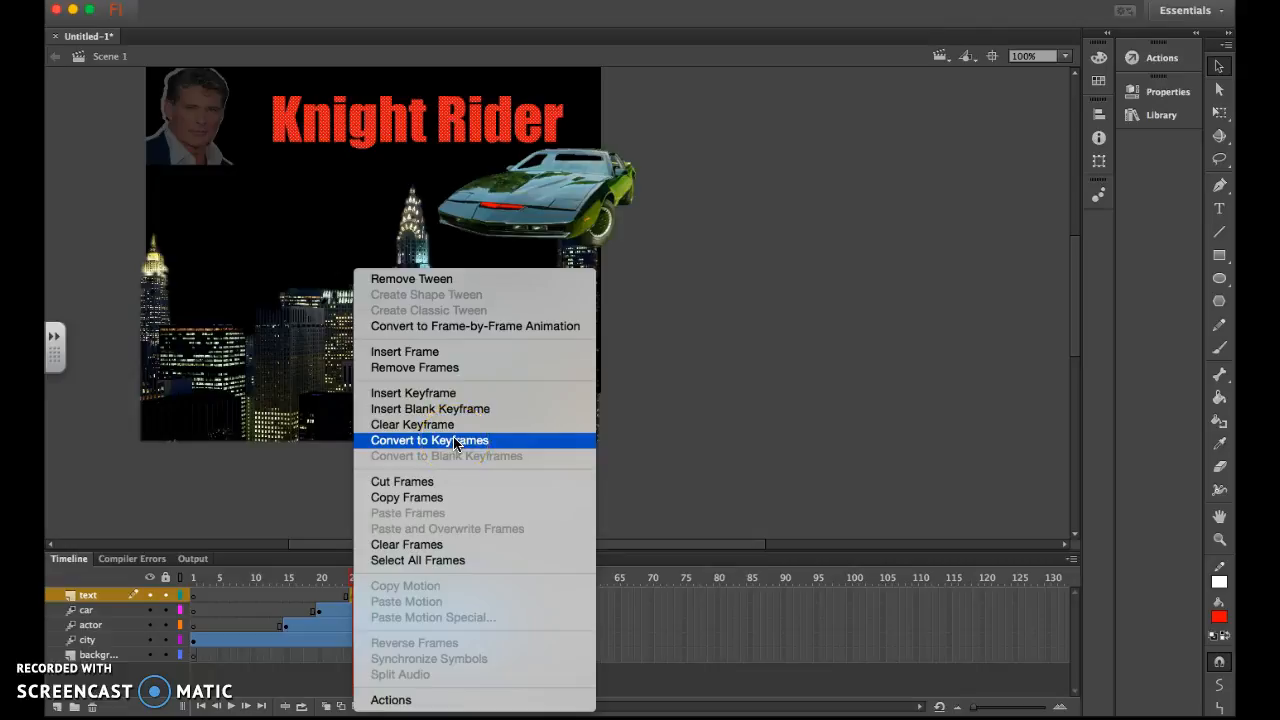
{"action": "left_click", "coordinate": [437, 499]}
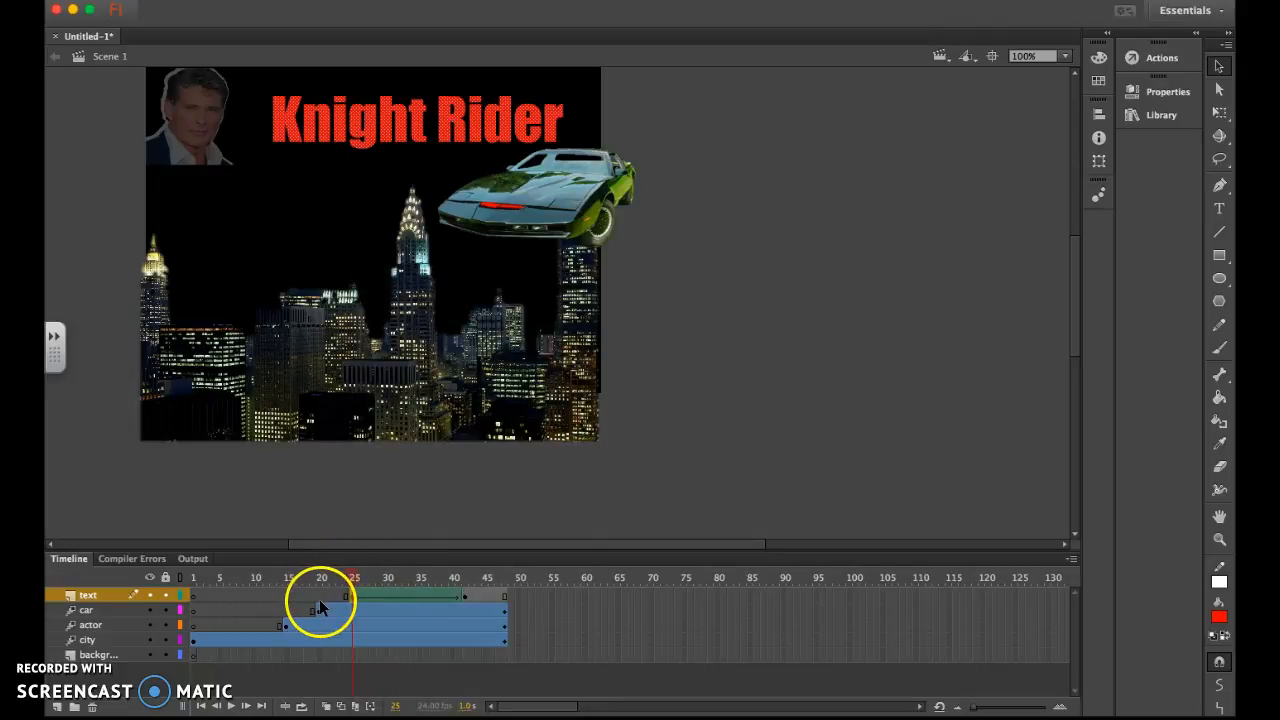
{"action": "left_click", "coordinate": [319, 599]}
{"action": "right_click", "coordinate": [320, 607]}
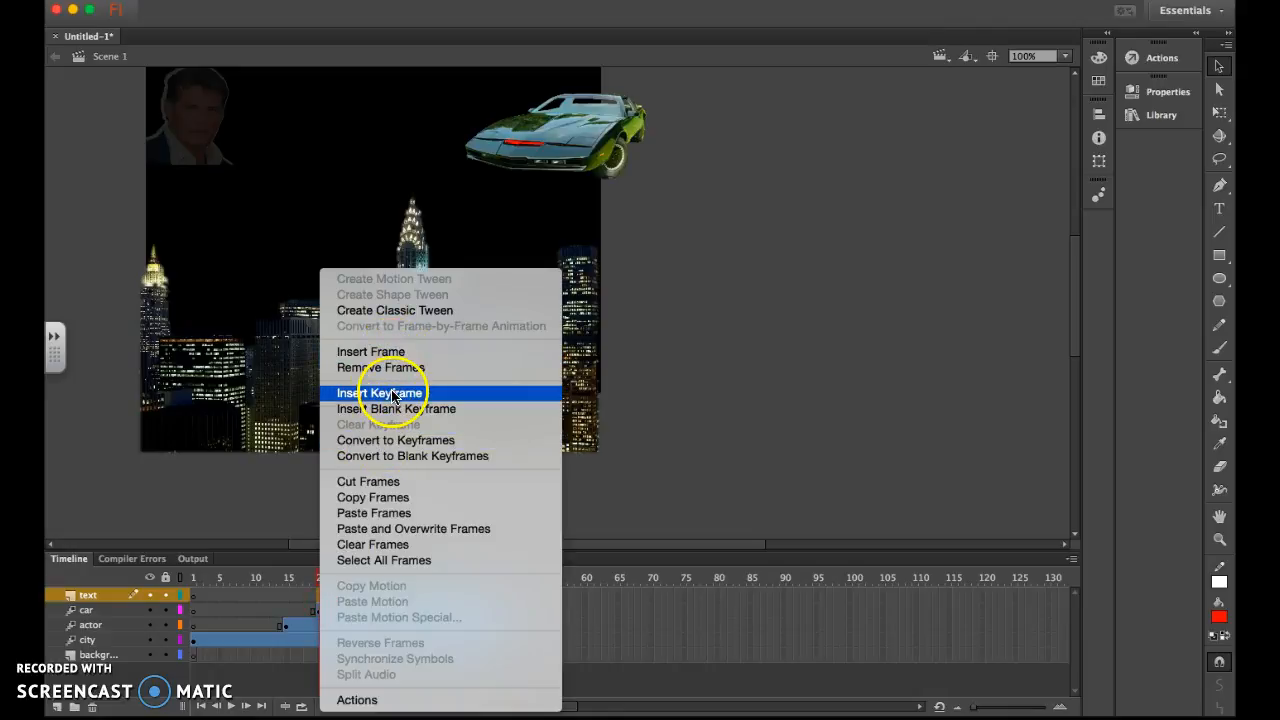
{"action": "left_click", "coordinate": [395, 393]}
{"action": "left_click", "coordinate": [324, 597]}
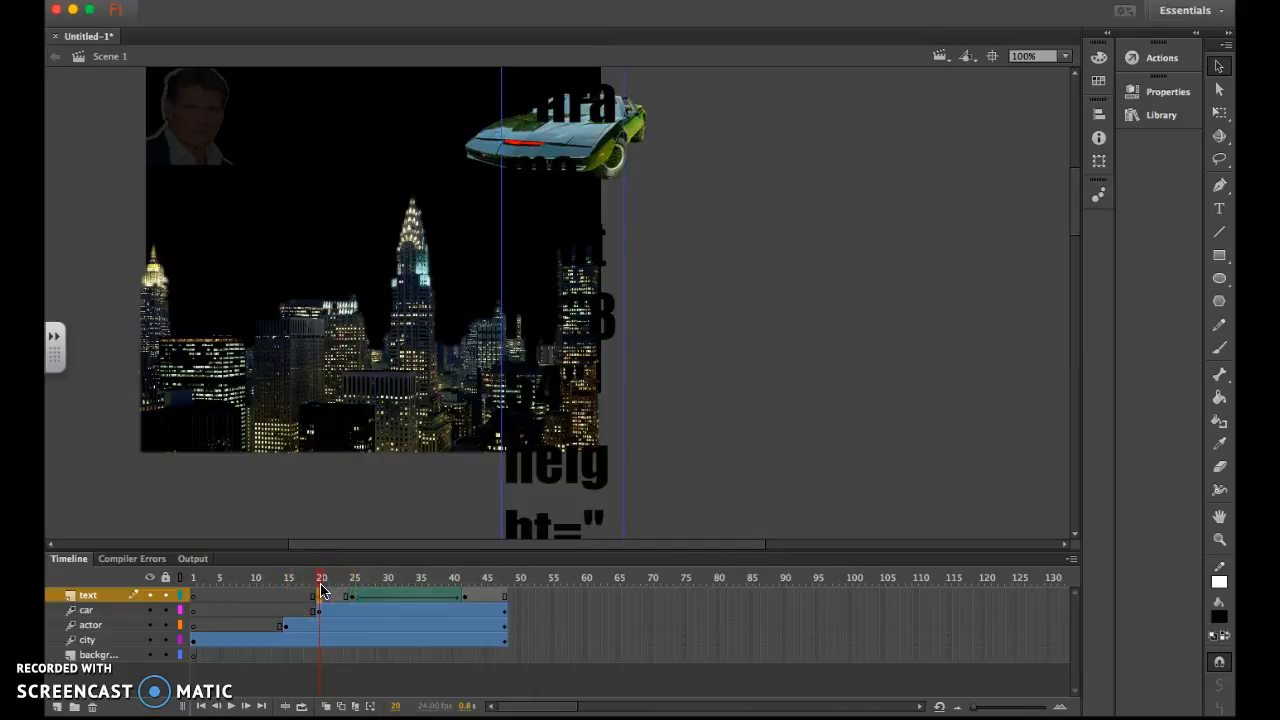
- Undo the paste and keyframe at frame 20 and the text layer's shape tween
{"action": "left_click", "coordinate": [350, 585]}
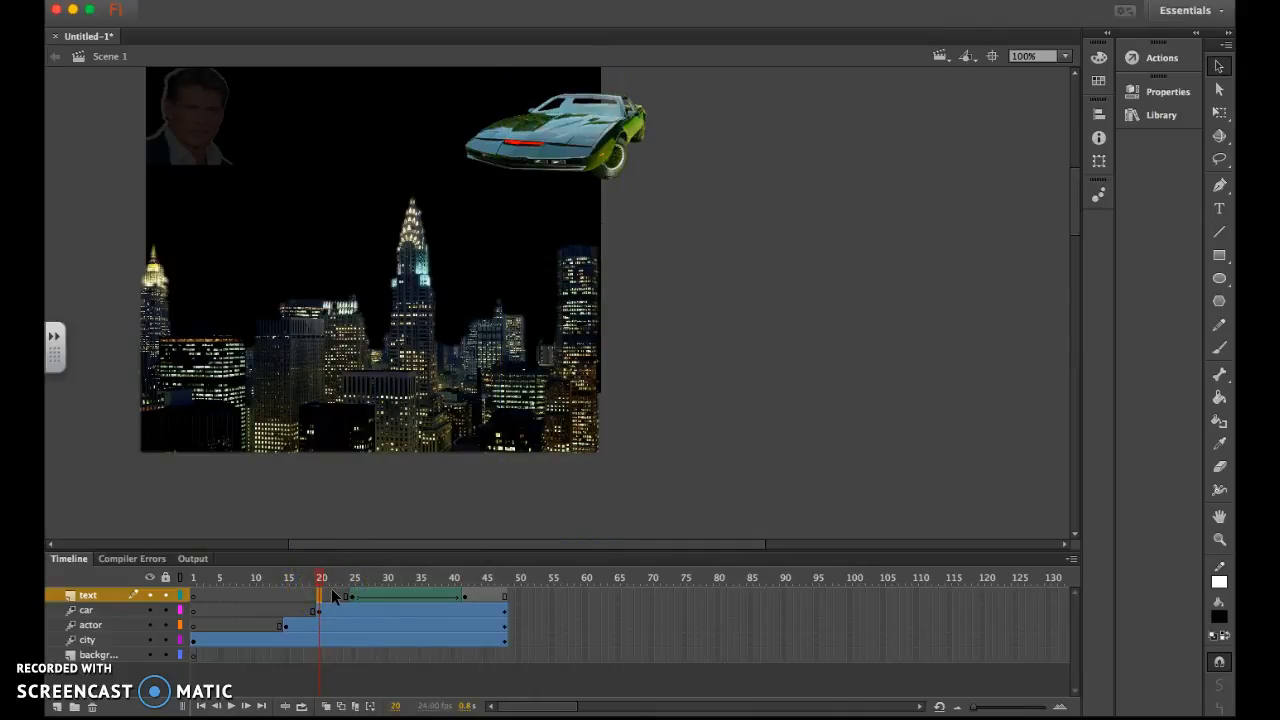
{"action": "left_click", "coordinate": [353, 597]}
{"action": "left_click", "coordinate": [425, 581]}
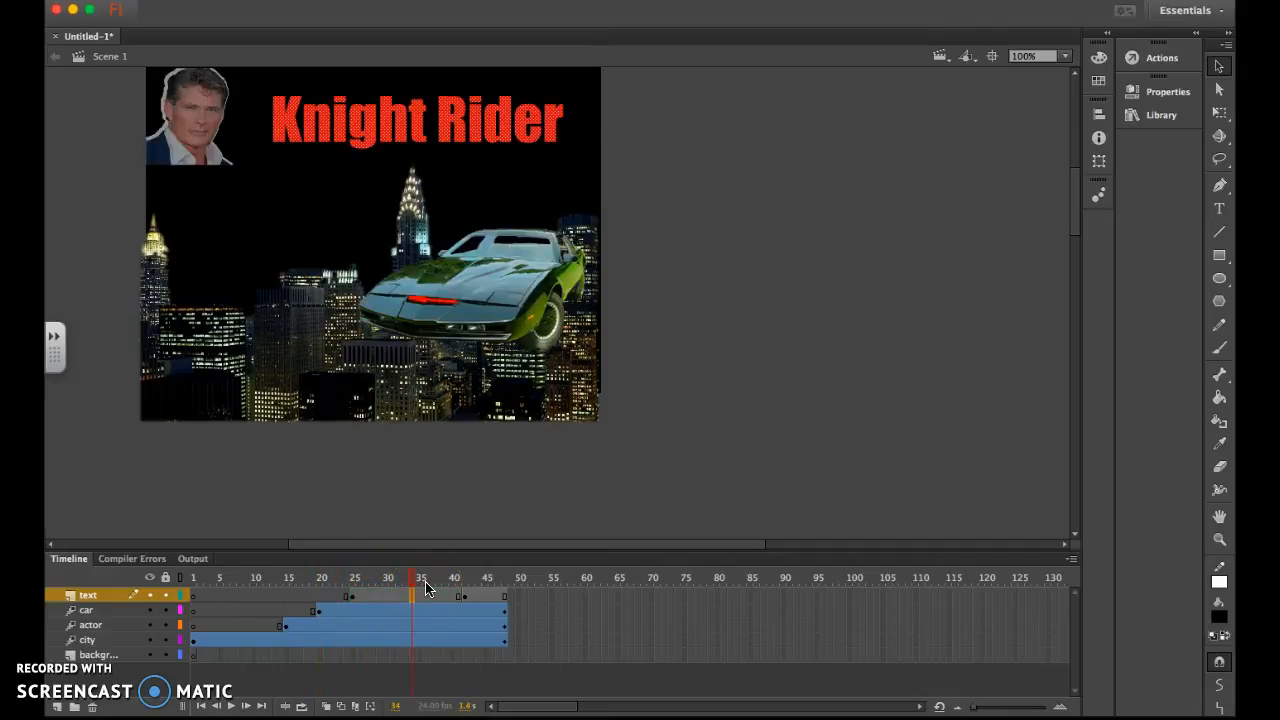
- Insert a keyframe at frame 28 of the text layer so the "Knight Rider" title holds from frame 25
{"action": "left_click", "coordinate": [370, 597]}
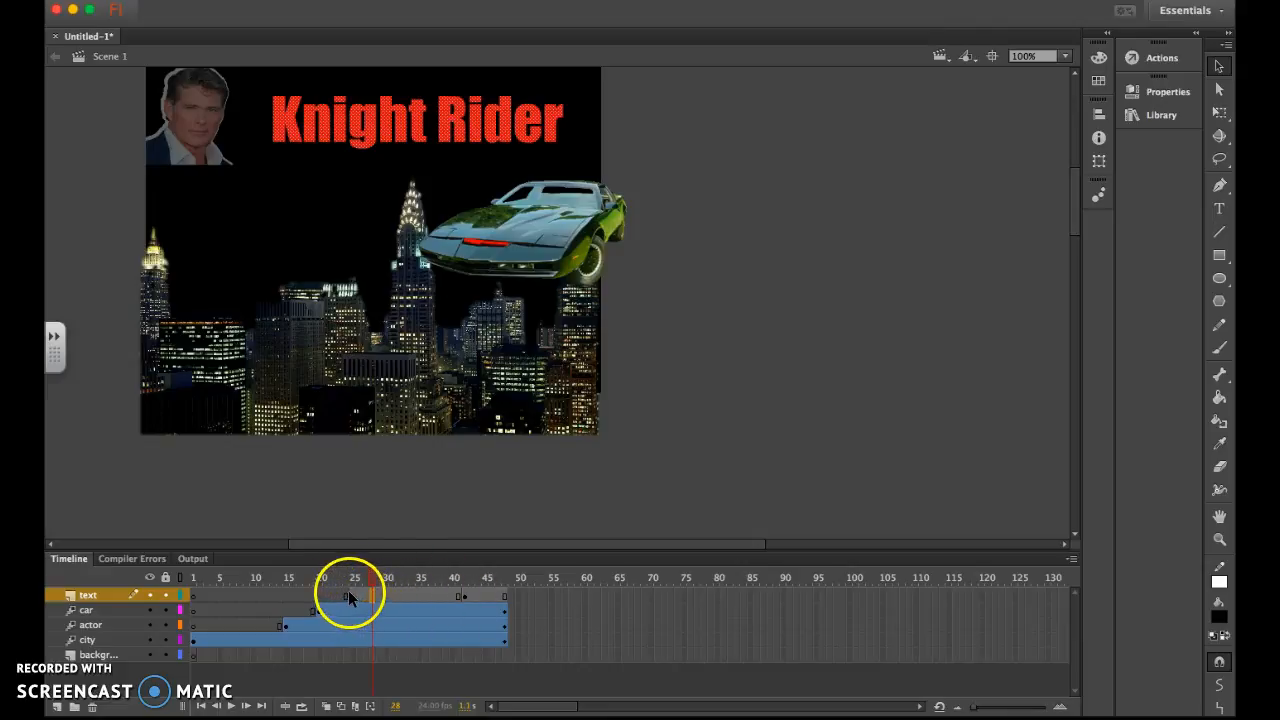
{"action": "left_click", "coordinate": [349, 591]}
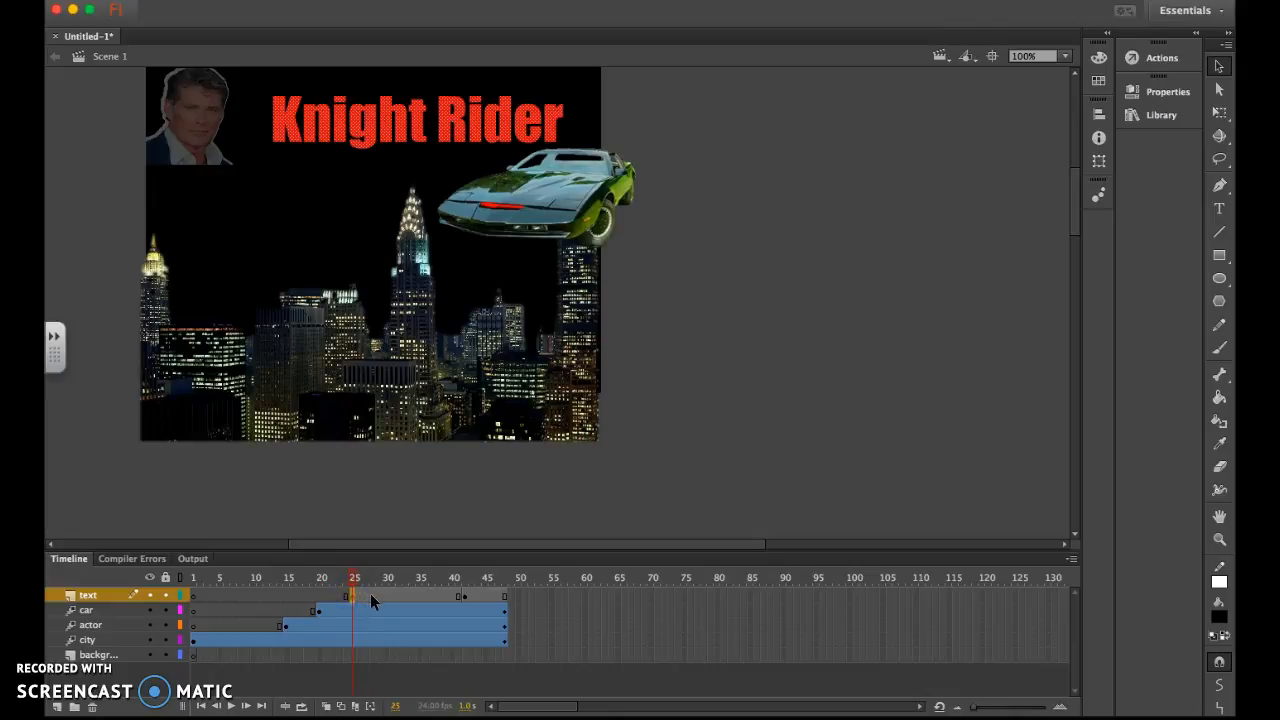
{"action": "left_click", "coordinate": [370, 593]}
{"action": "right_click", "coordinate": [370, 597]}
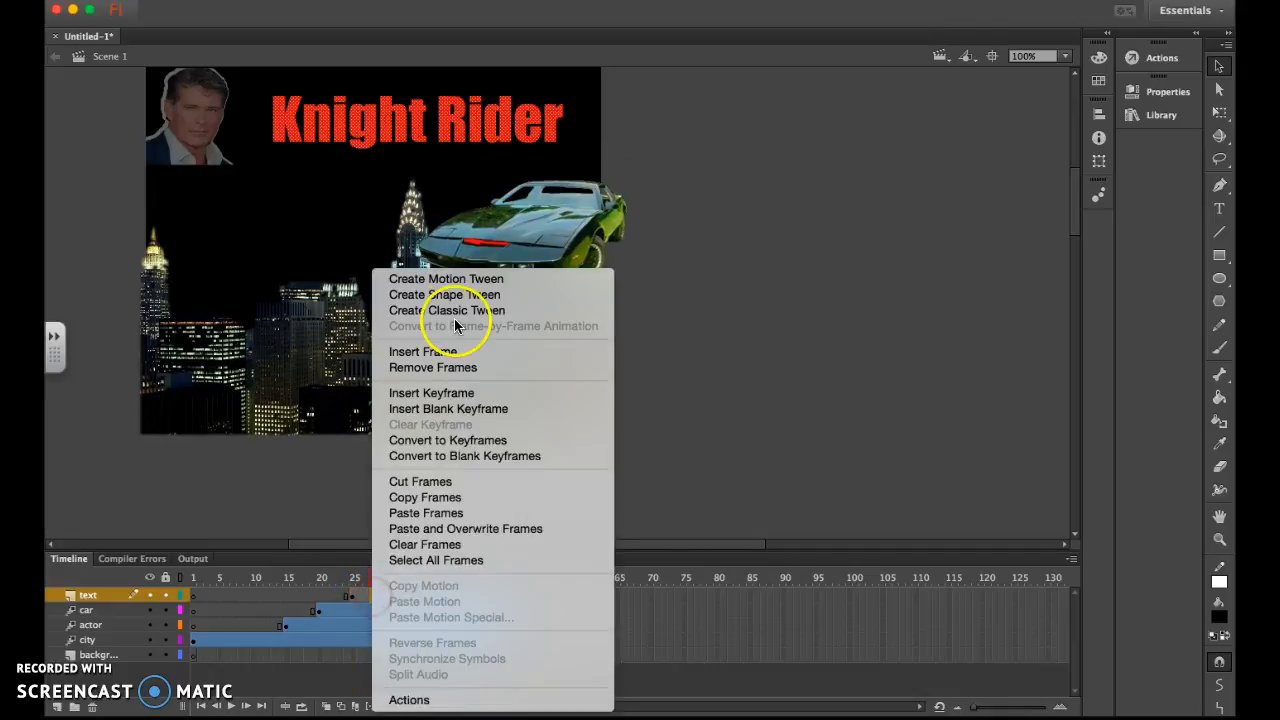
{"action": "left_click", "coordinate": [445, 394]}
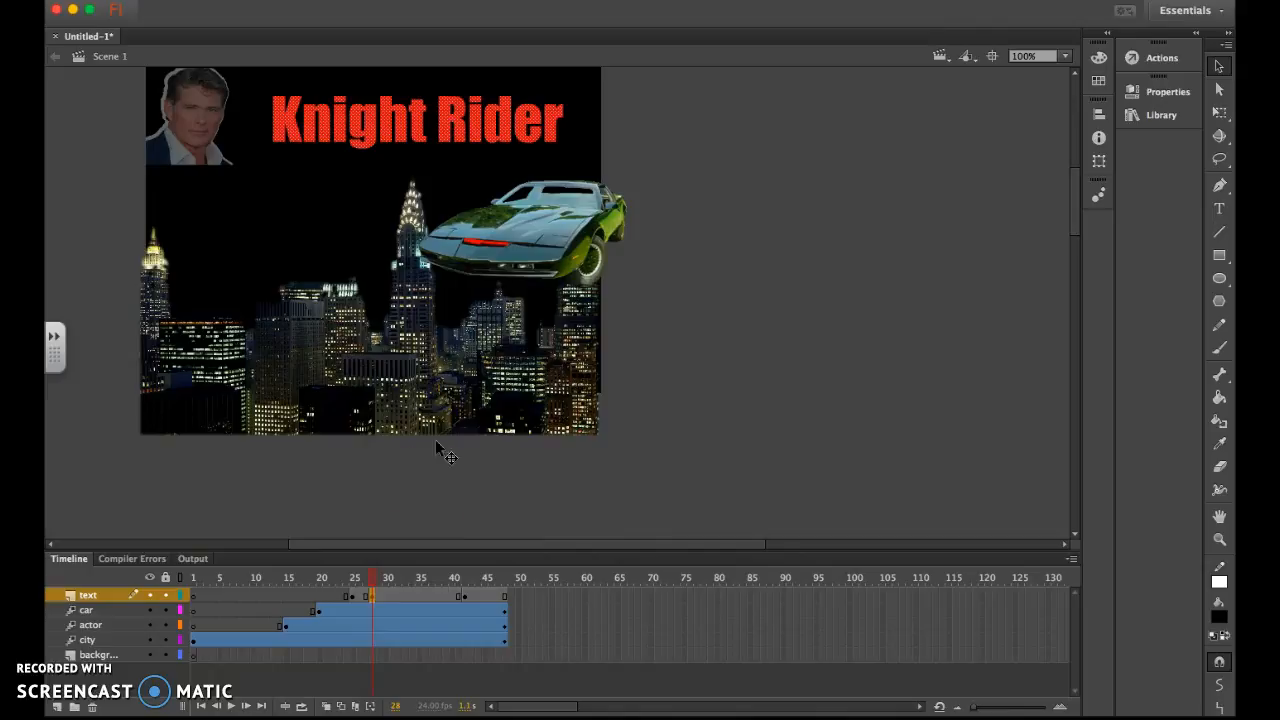
- Check the "COMING SOON" shapes at frame 43, and create a shape tween on the text layer between frames 28 and 42
{"action": "left_click", "coordinate": [370, 578]}
{"action": "left_click_drag", "start_coordinate": [370, 578], "coordinate": [470, 573]}
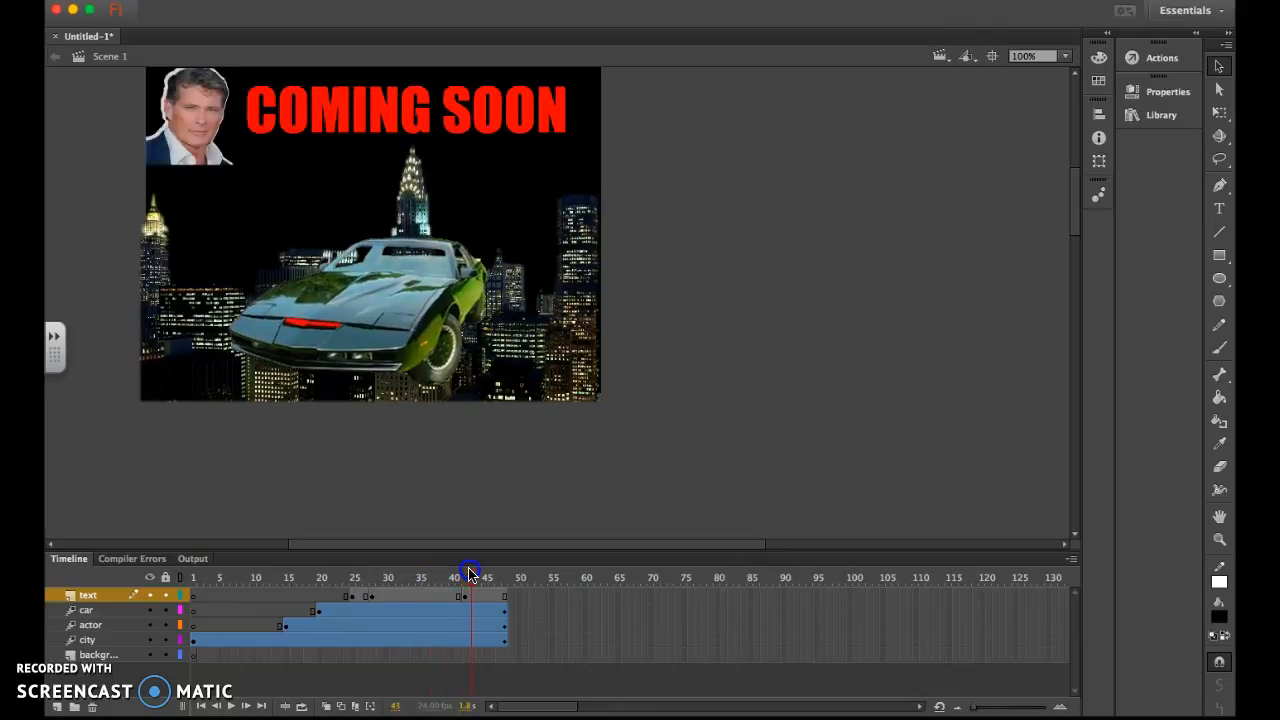
{"action": "left_click", "coordinate": [451, 114]}
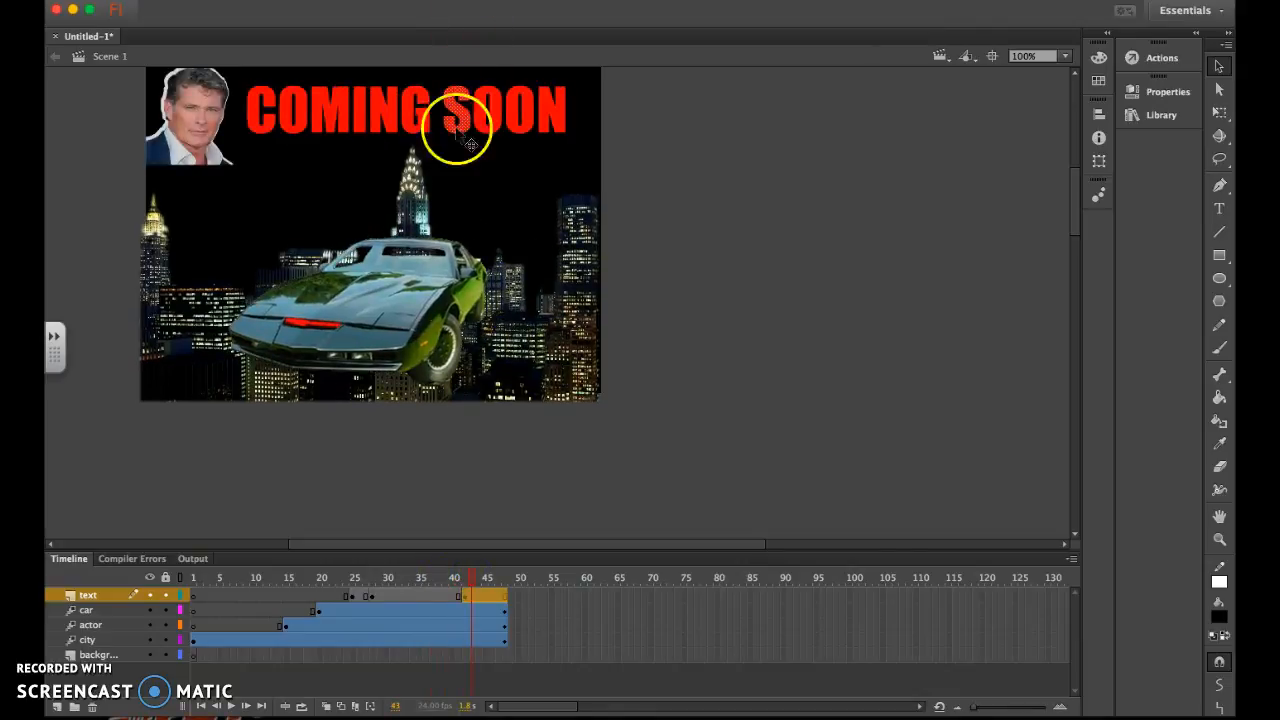
{"action": "left_click", "coordinate": [421, 596]}
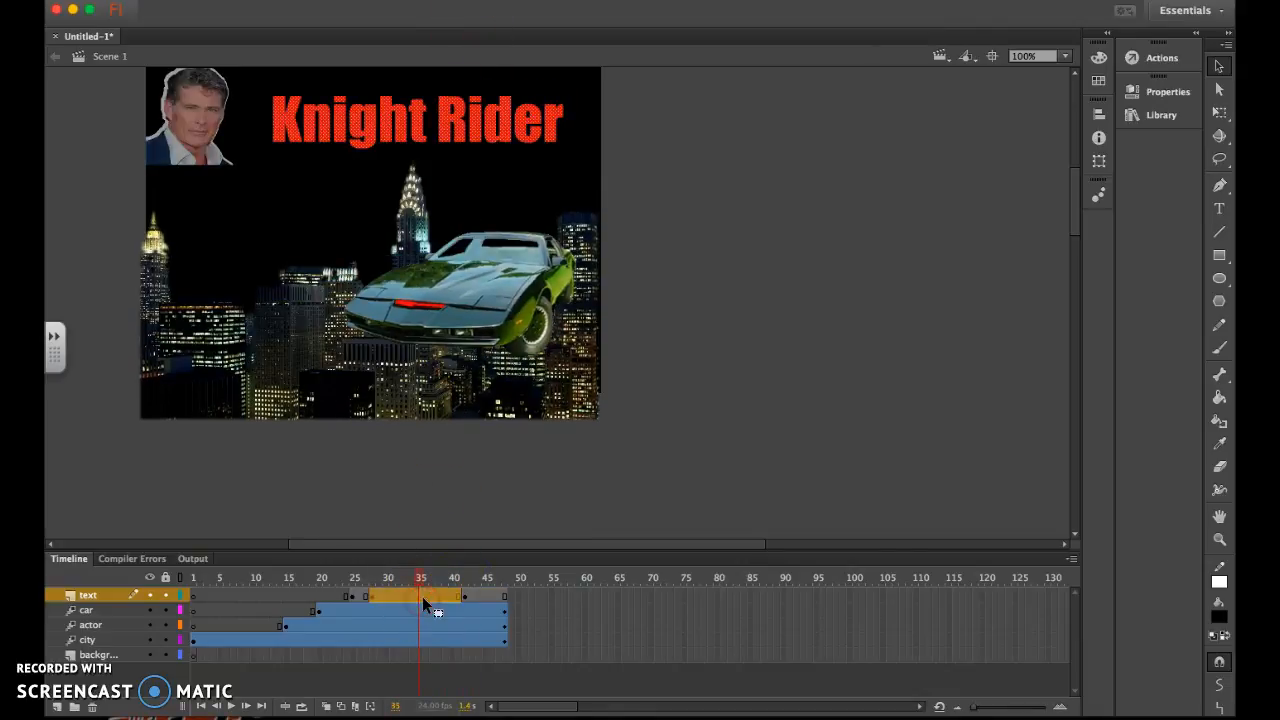
{"action": "right_click", "coordinate": [432, 598]}
{"action": "left_click", "coordinate": [545, 294]}
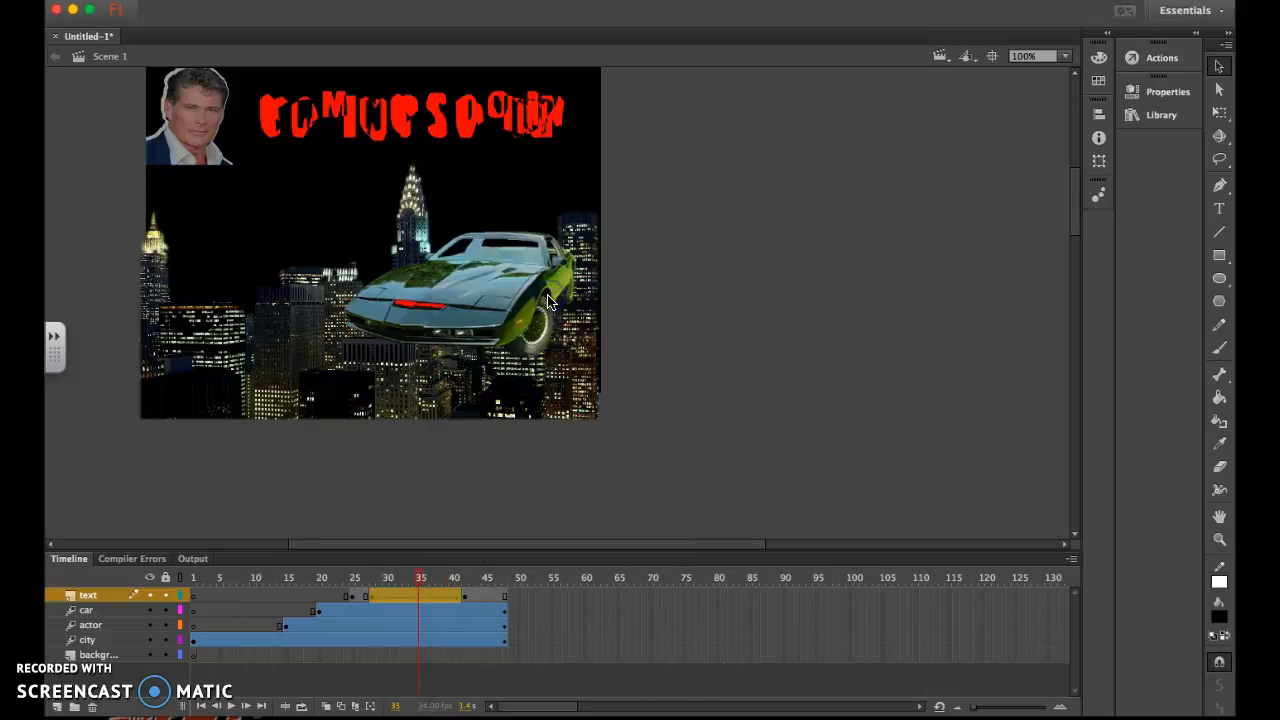
- Test the movie to check the delayed title morph, and close the preview window
{"action": "key", "text": "super+Return"}
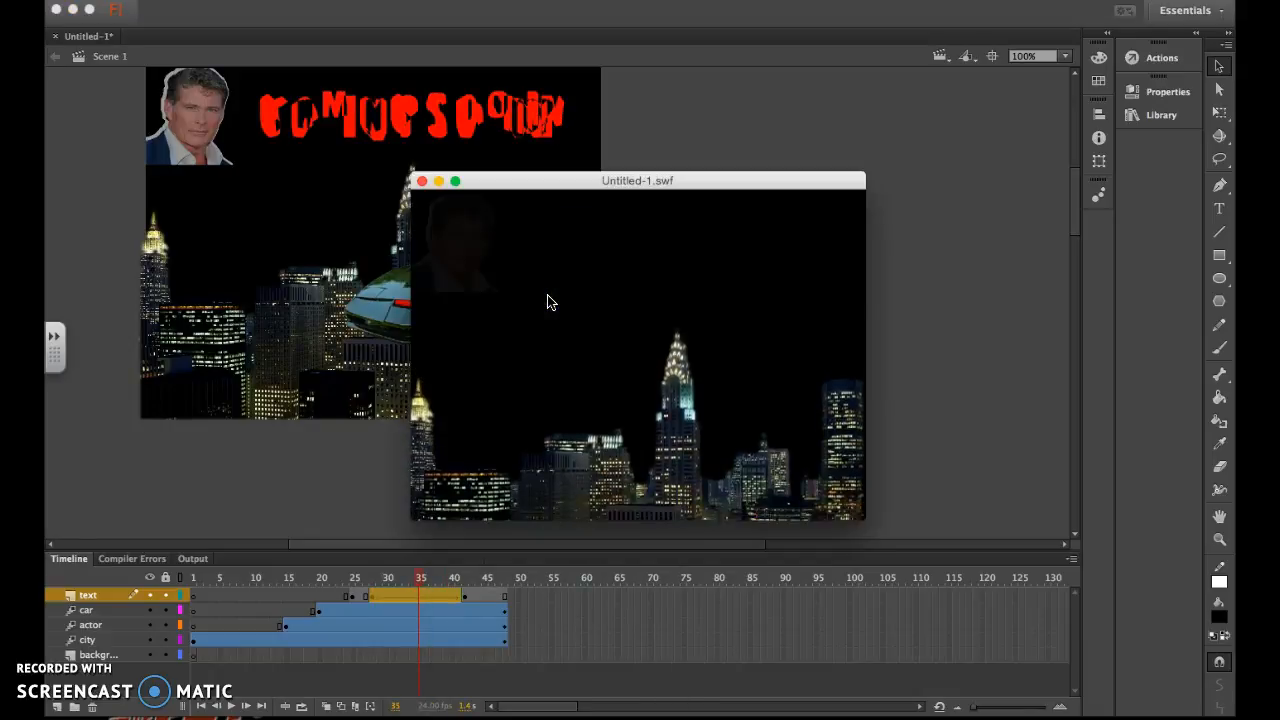
{"action": "left_click", "coordinate": [675, 282]}
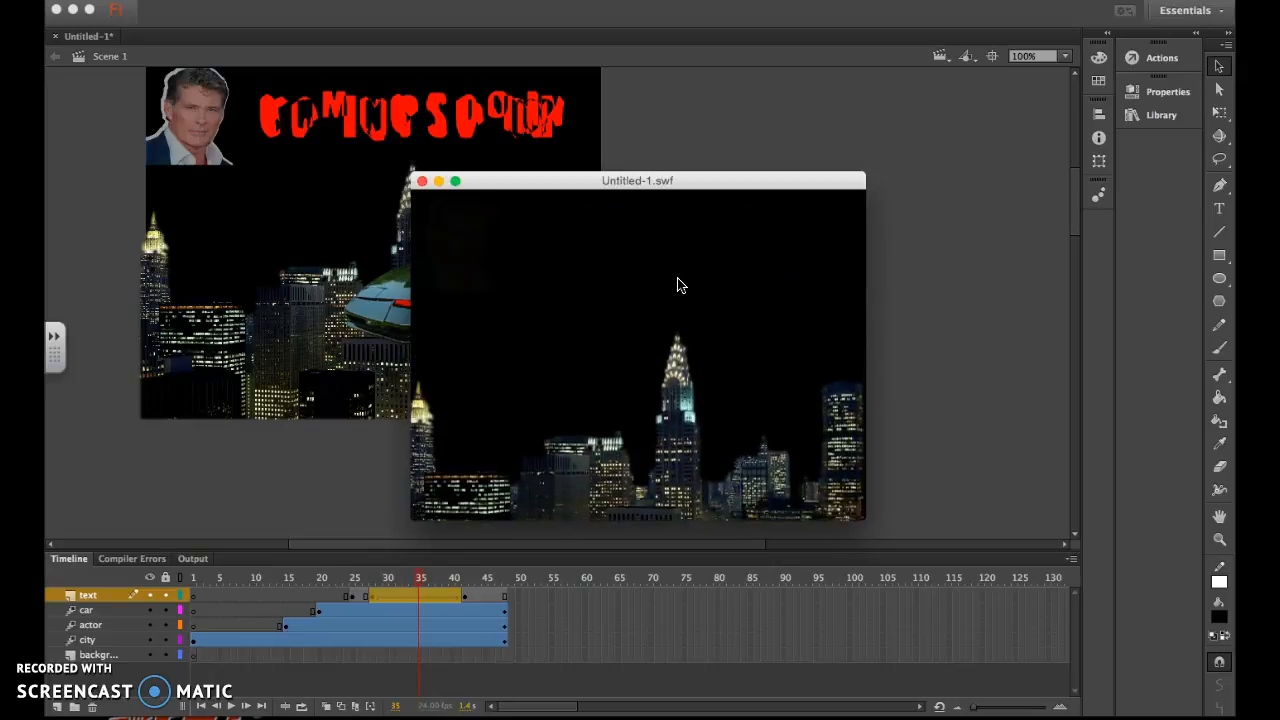
{"action": "left_click", "coordinate": [422, 182]}
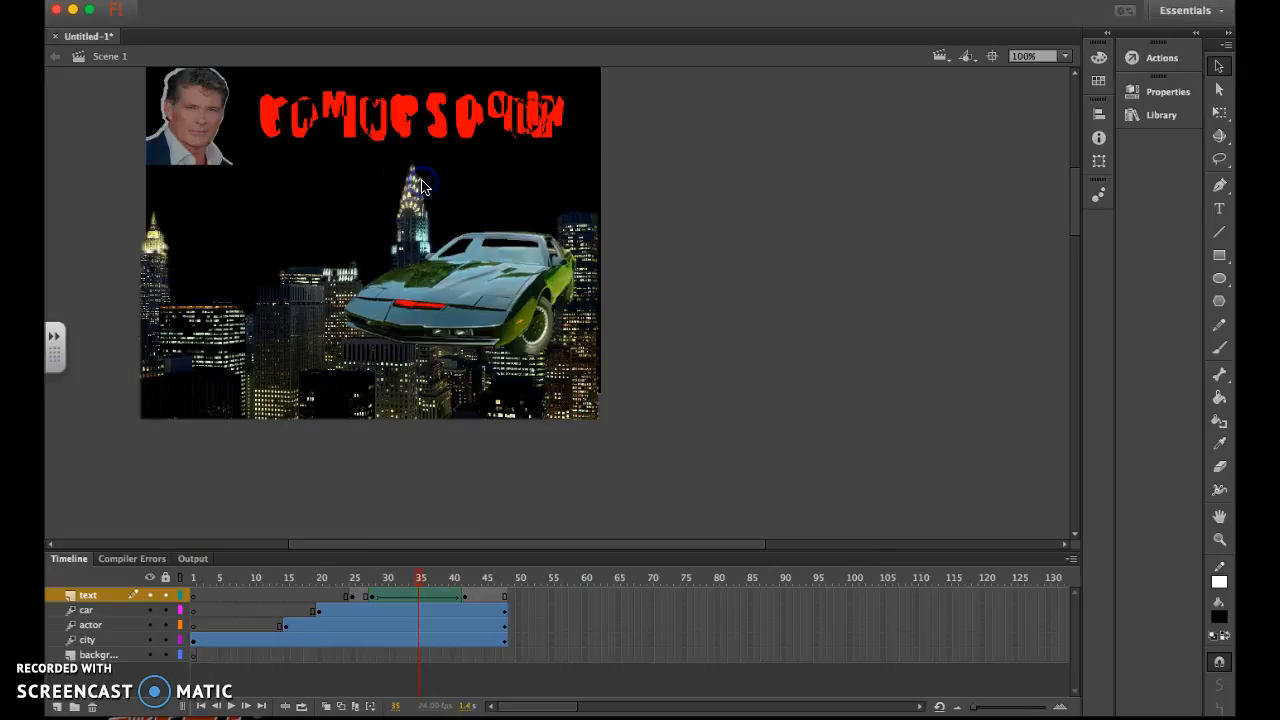
- Switch to Safari to review the remaining lesson instructions and challenges, and return to Flash
{"action": "key", "text": "super+Tab"}
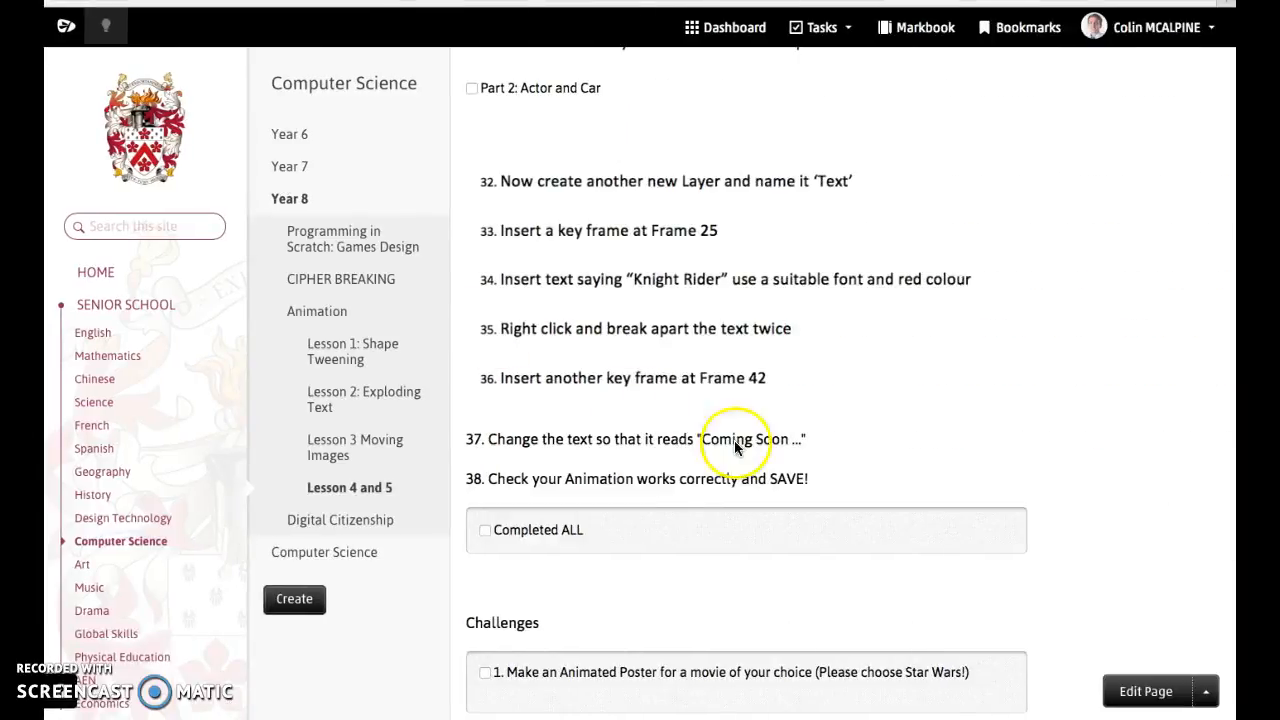
{"action": "scroll", "coordinate": [831, 462], "scroll_direction": "down", "scroll_amount": 2}
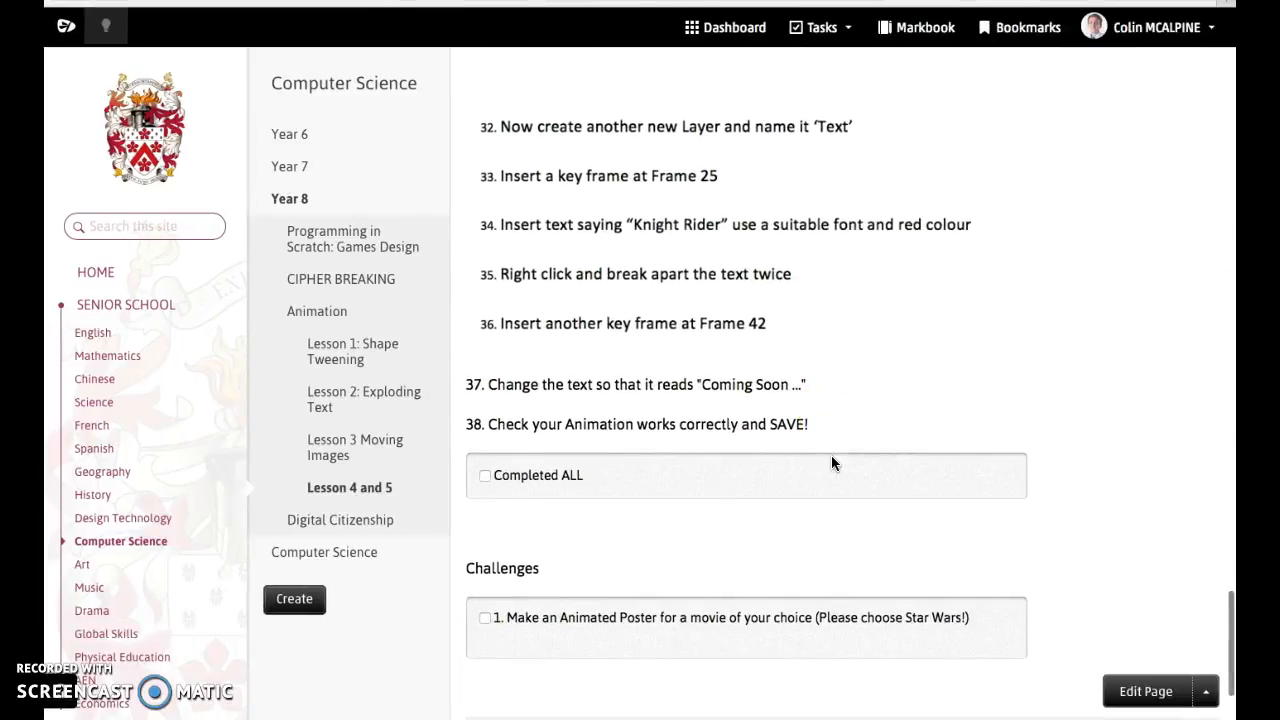
{"action": "scroll", "coordinate": [831, 463], "scroll_direction": "up", "scroll_amount": 3}
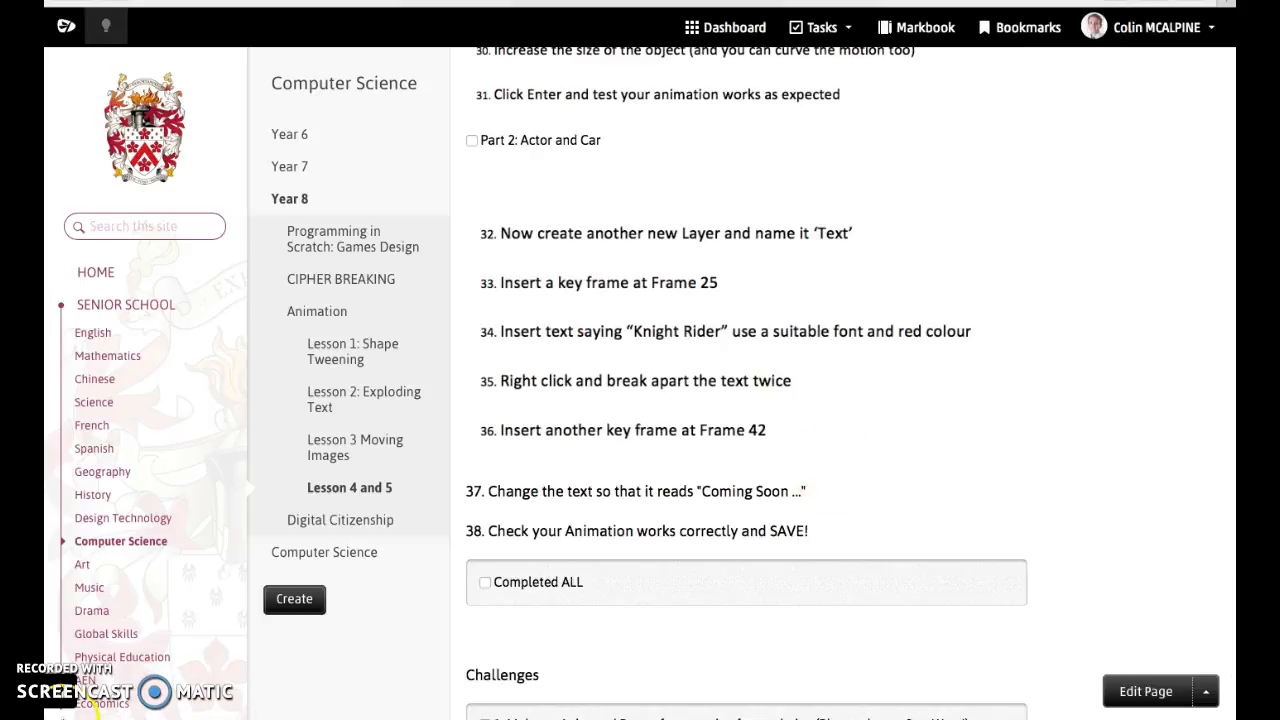
{"action": "key", "text": "super+Tab"}
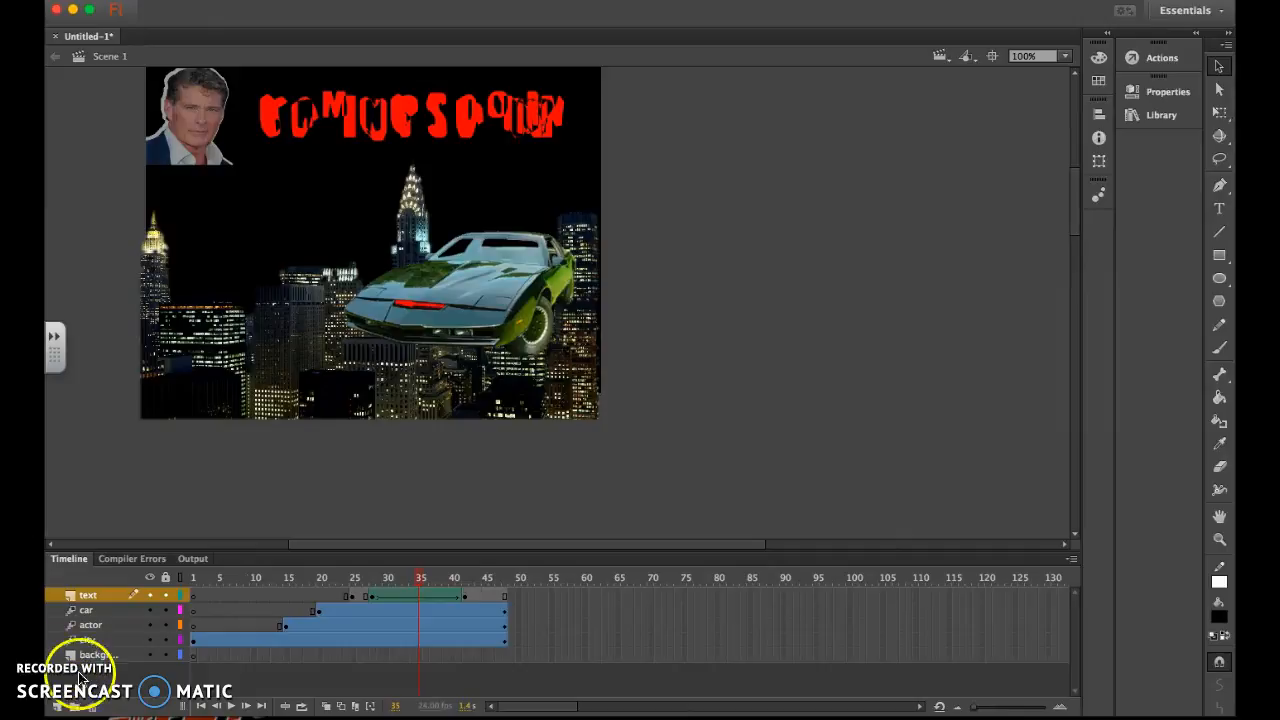